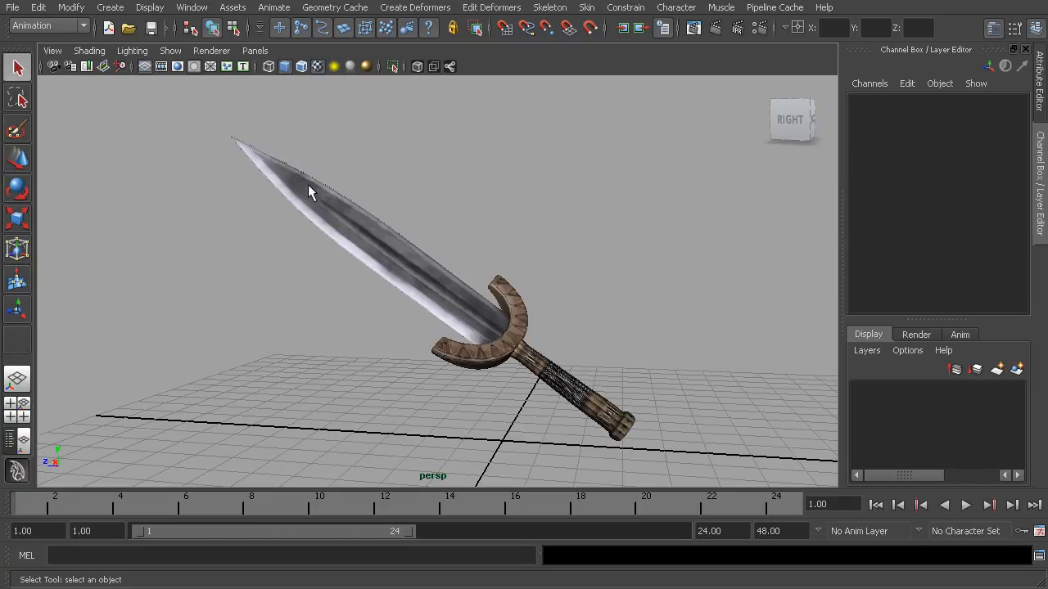
- Switch to the Dynamics menu set with the whole sword in view
alt+drag(417, 286, 417, 311)
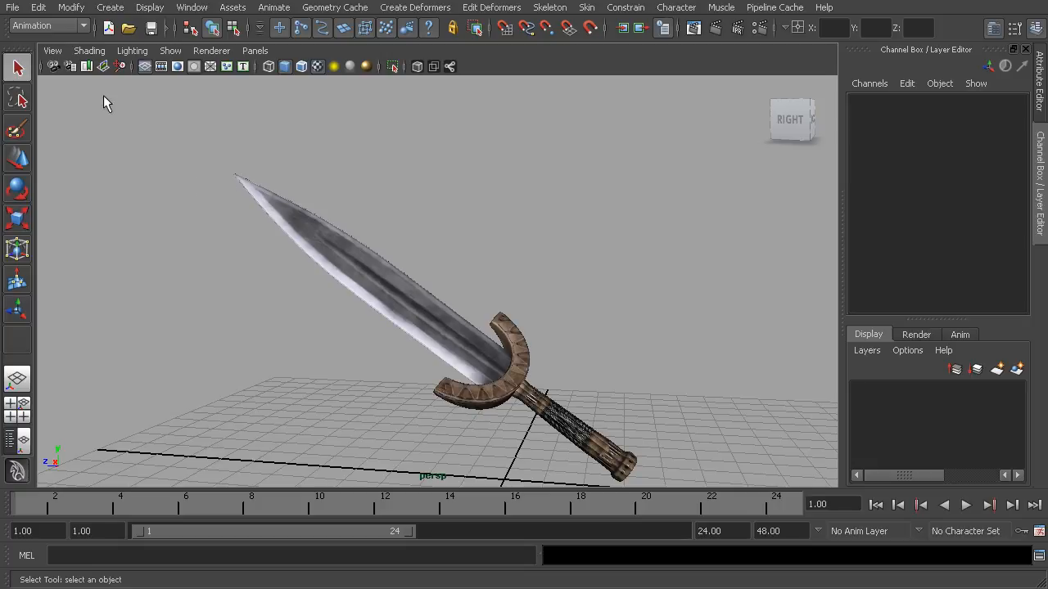
click(81, 27)
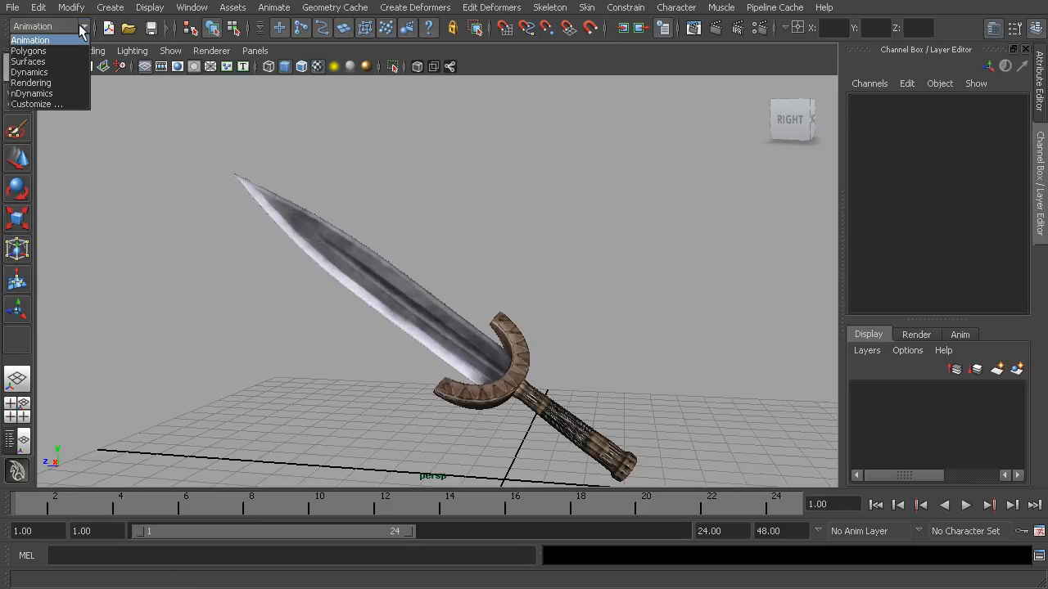
click(71, 72)
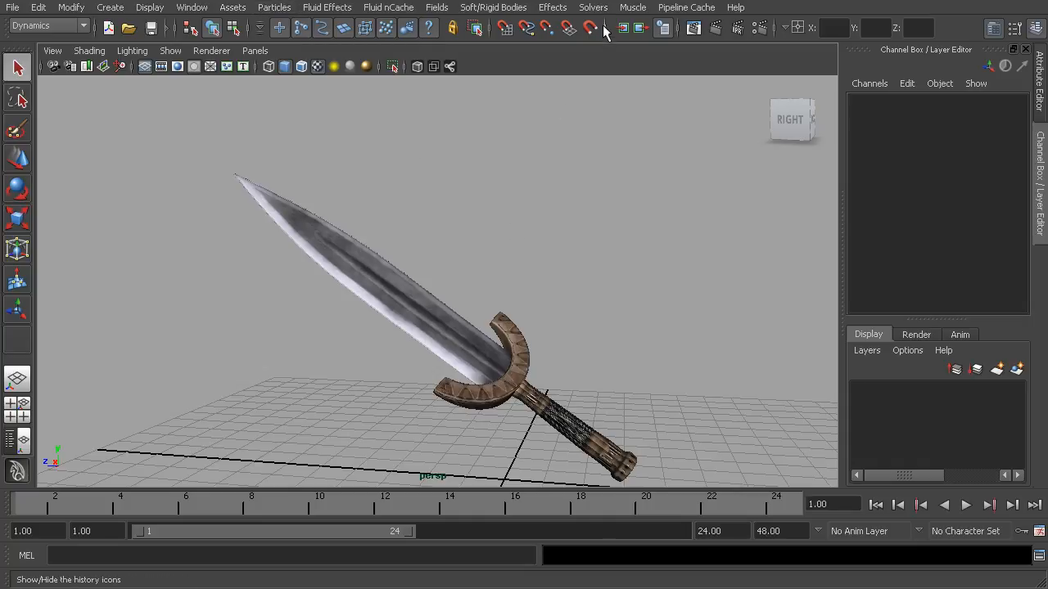
- Create a fire effect on the sword's blade with the Create Fire command
click(559, 8)
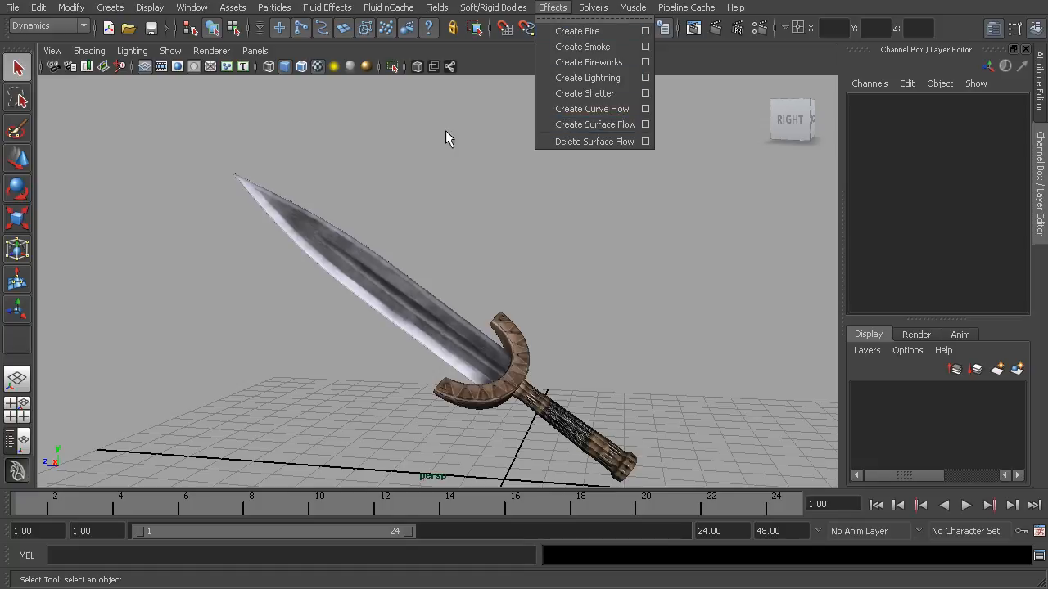
click(383, 175)
click(379, 267)
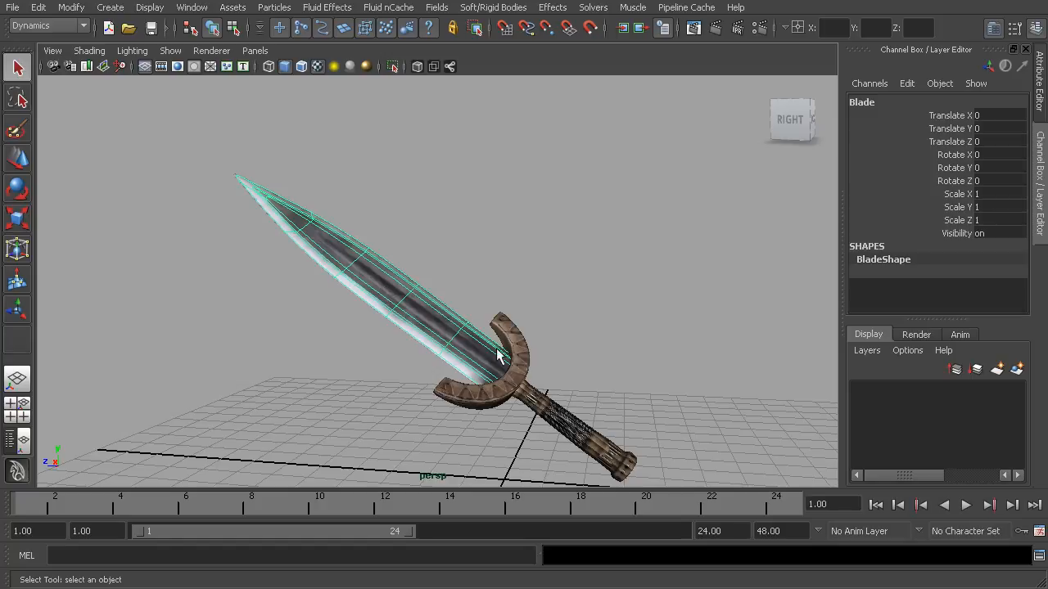
click(552, 7)
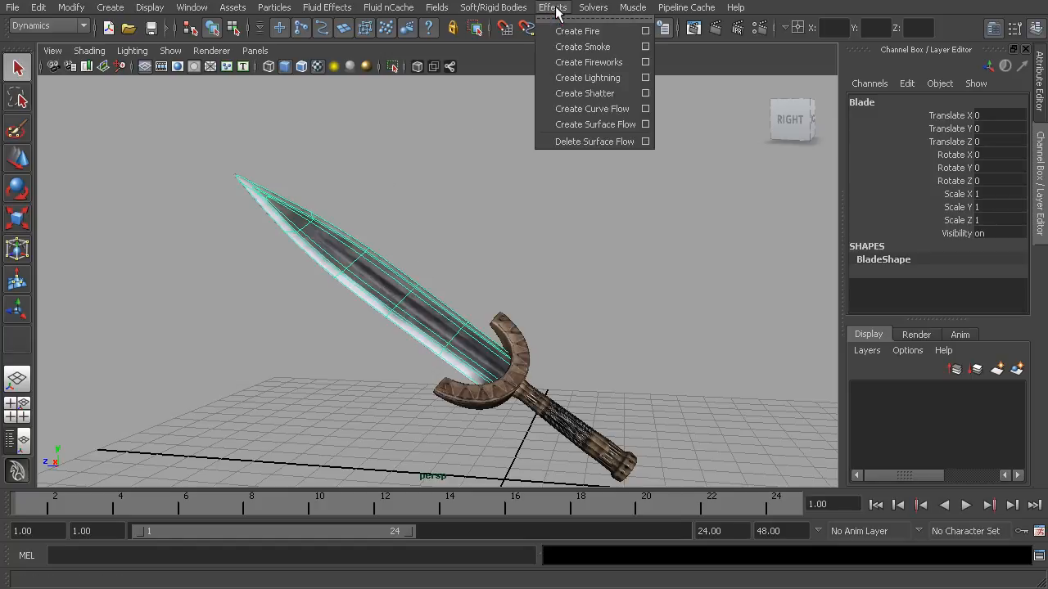
click(611, 30)
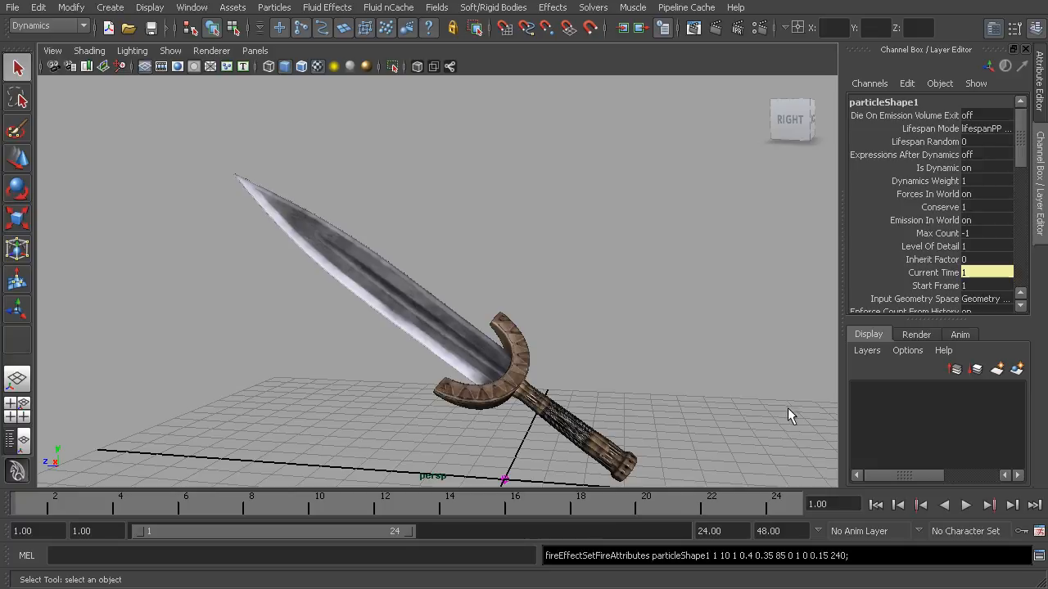
- Play the fire particle simulation from the first frame, rewinding and replaying it to check the emission
click(877, 505)
click(966, 506)
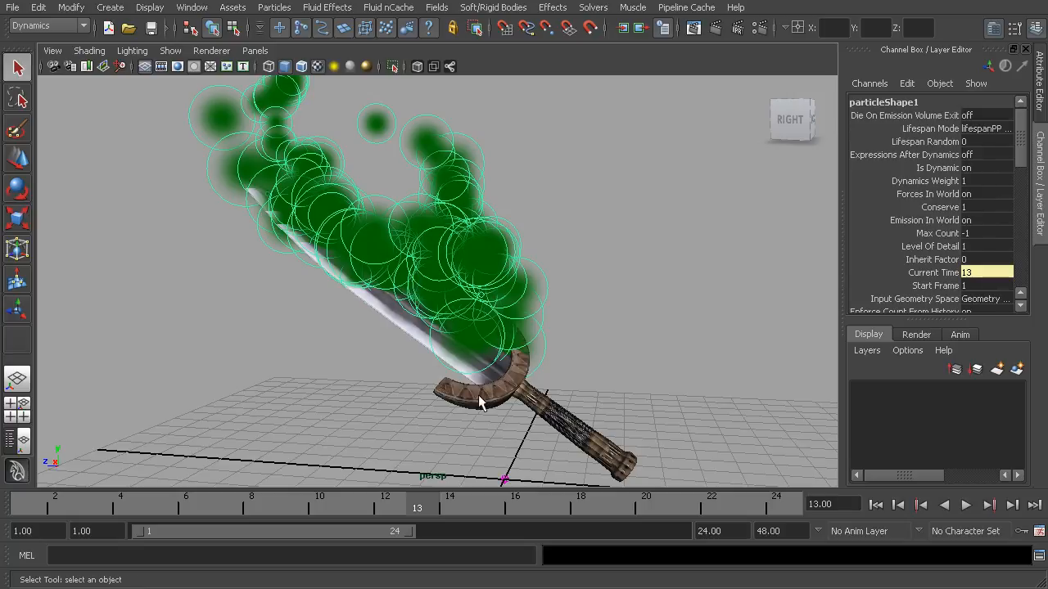
click(876, 505)
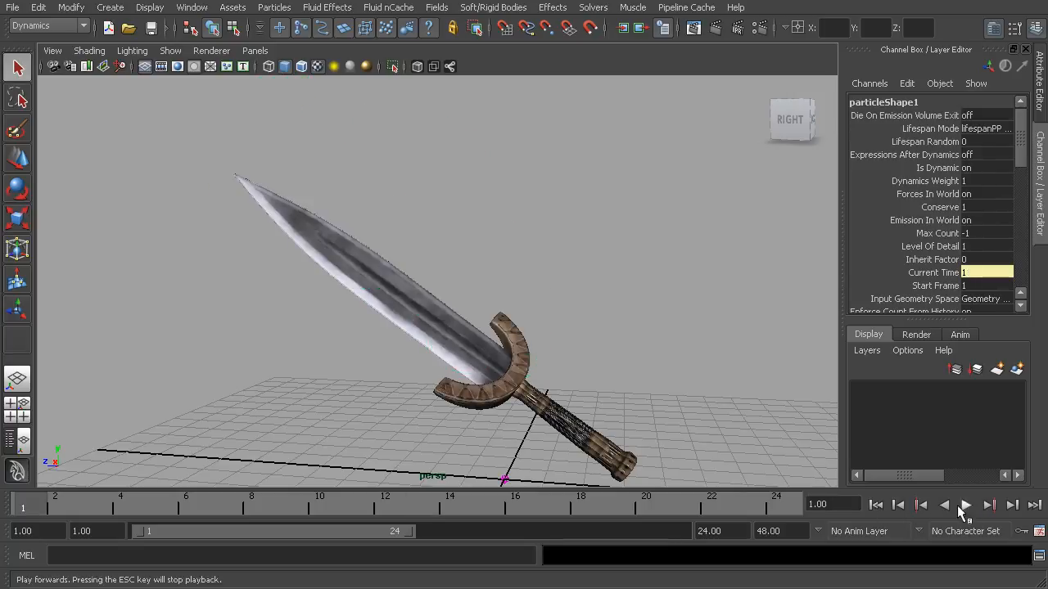
click(967, 505)
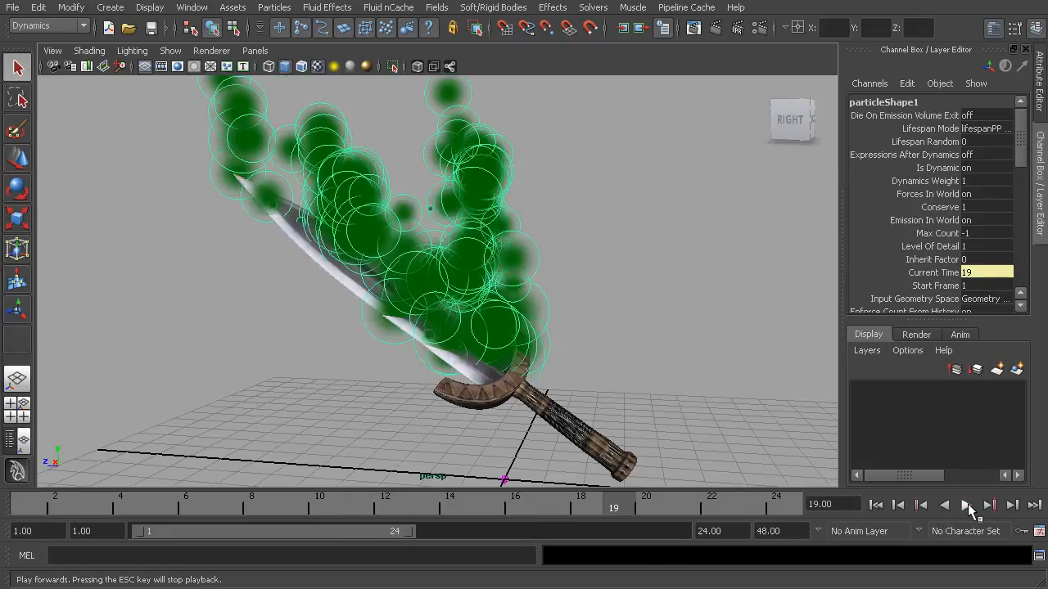
click(967, 505)
click(967, 505)
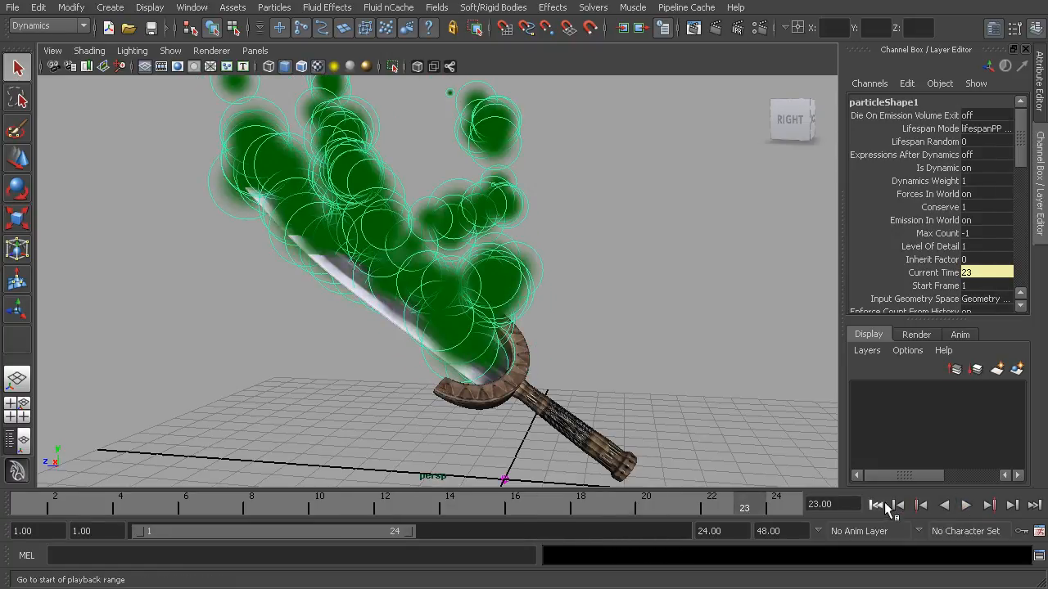
- Set the maximum playback speed to Real-time [24 fps] in the time slider preferences and save them
click(1039, 532)
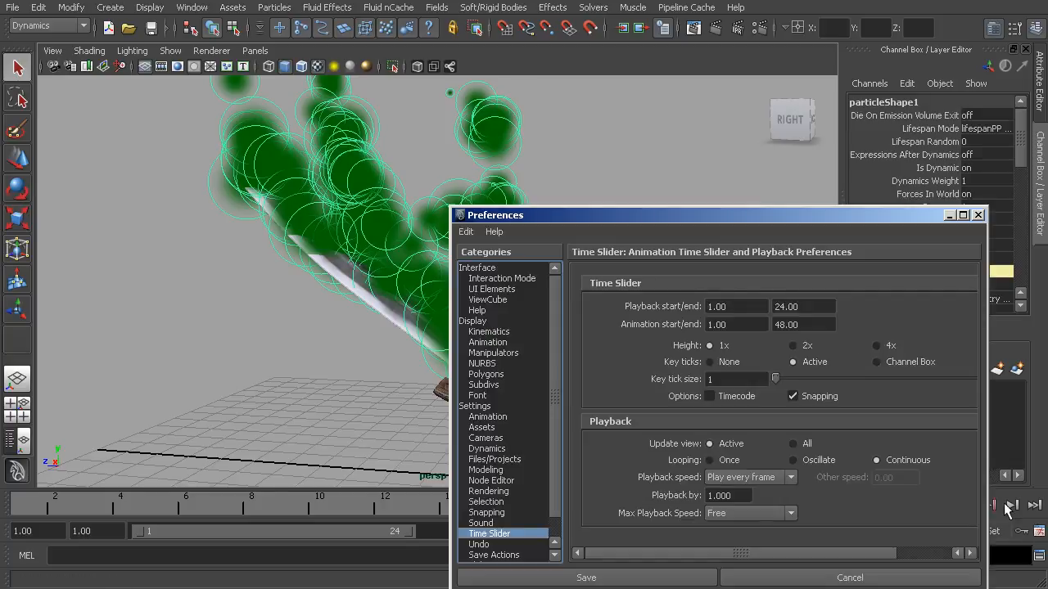
drag(681, 212, 683, 108)
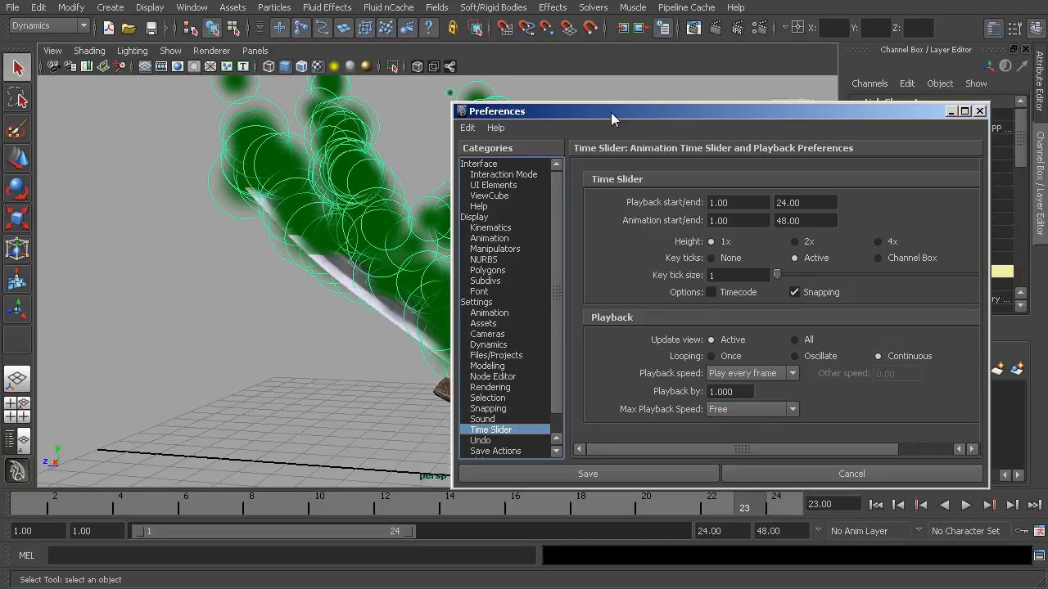
drag(610, 112, 611, 60)
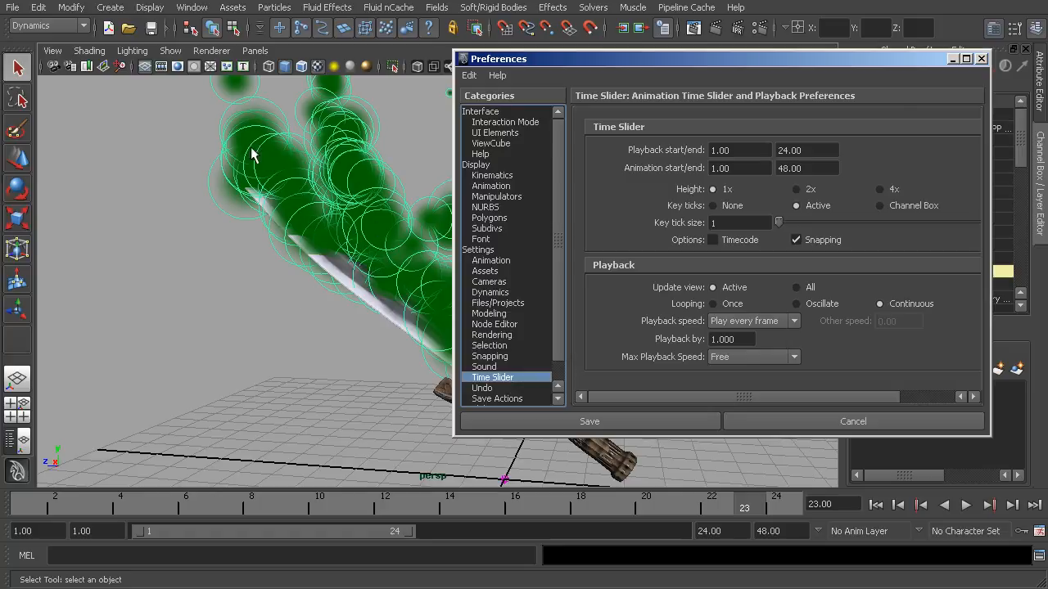
click(778, 357)
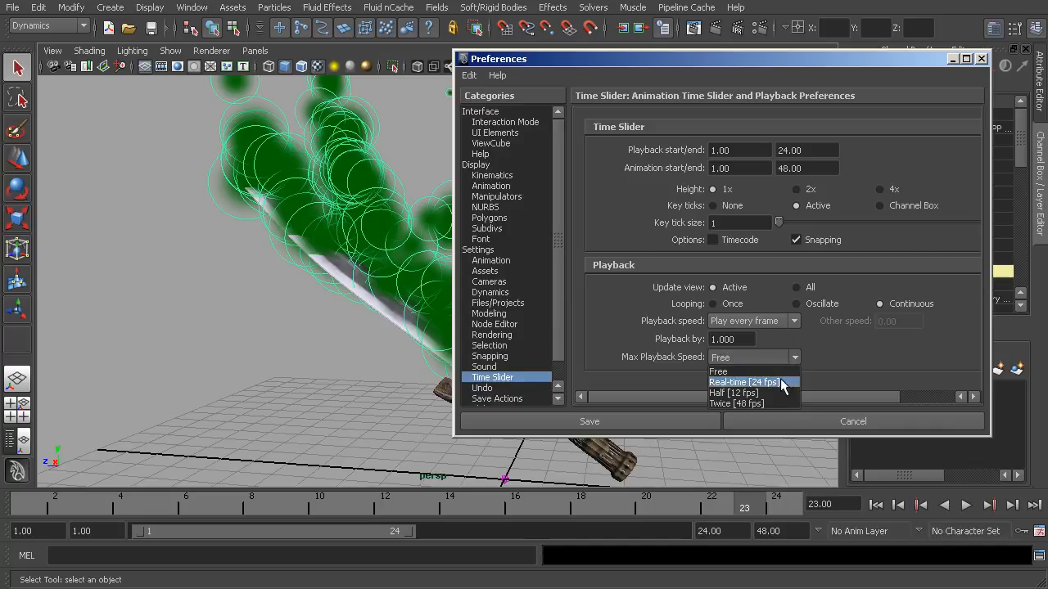
click(779, 382)
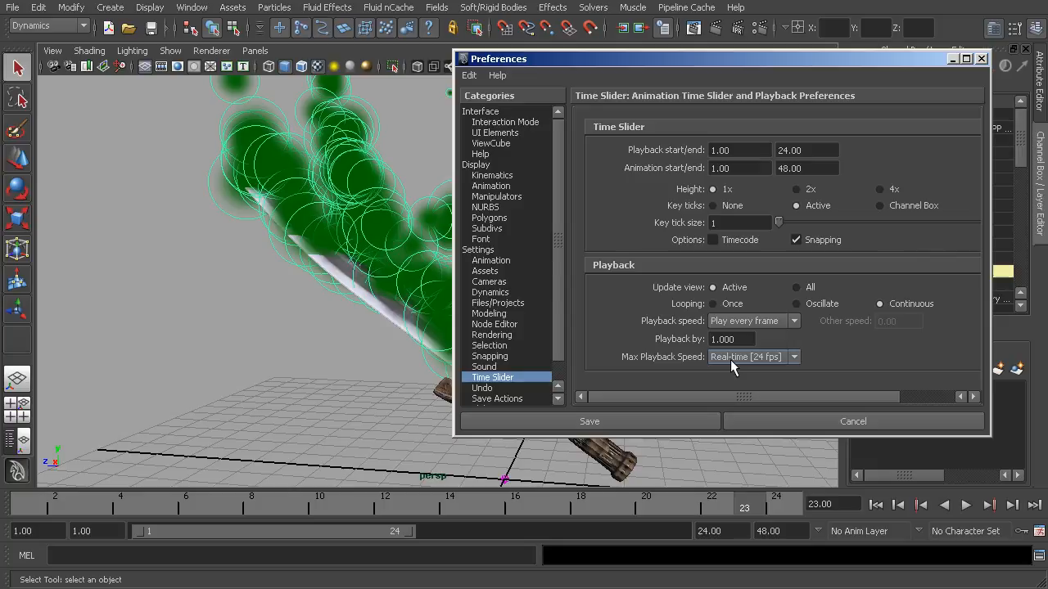
click(630, 420)
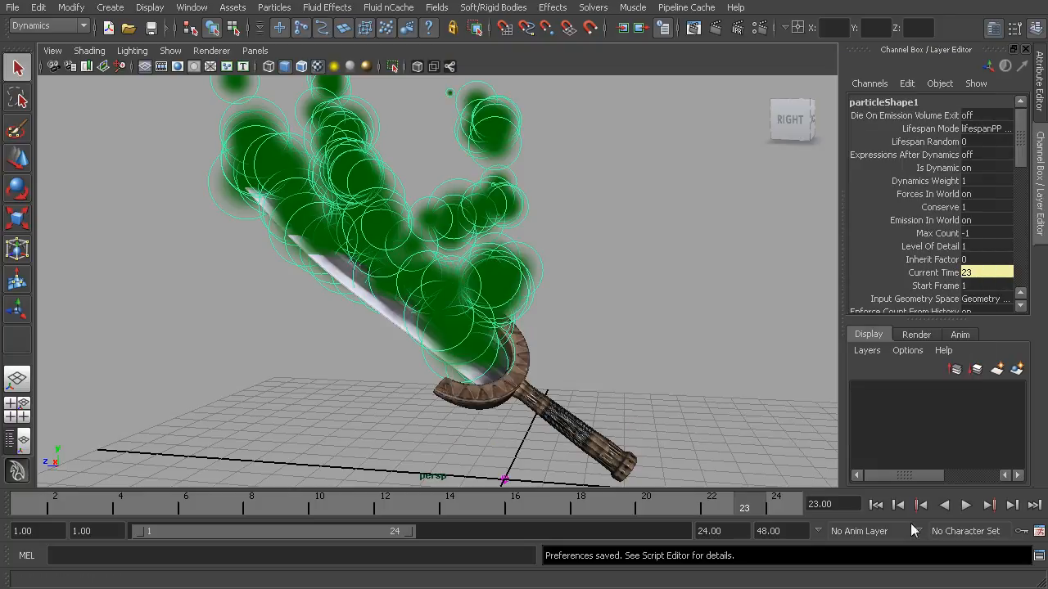
- Replay the fire simulation from the first frame and stop it at frame 16
click(876, 505)
click(966, 505)
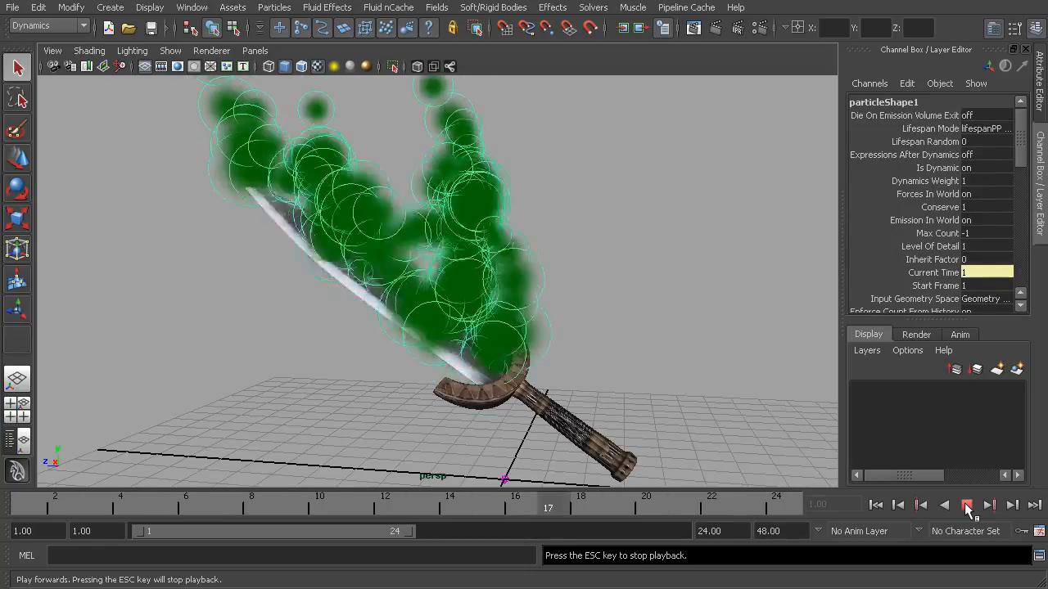
click(966, 505)
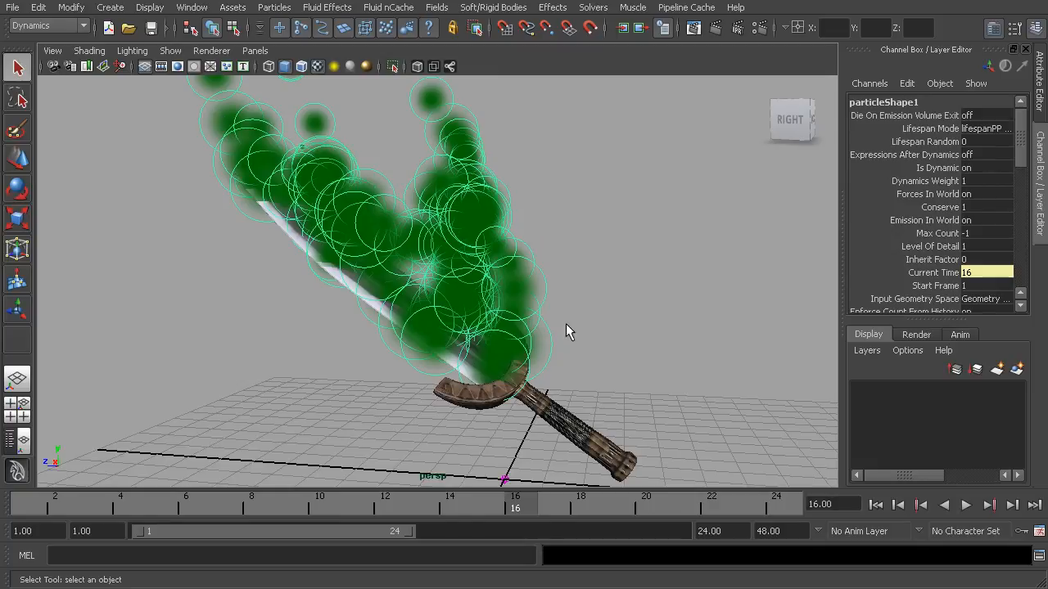
- Select the fire particles and render the current frame of the burning sword, then close the render
click(589, 240)
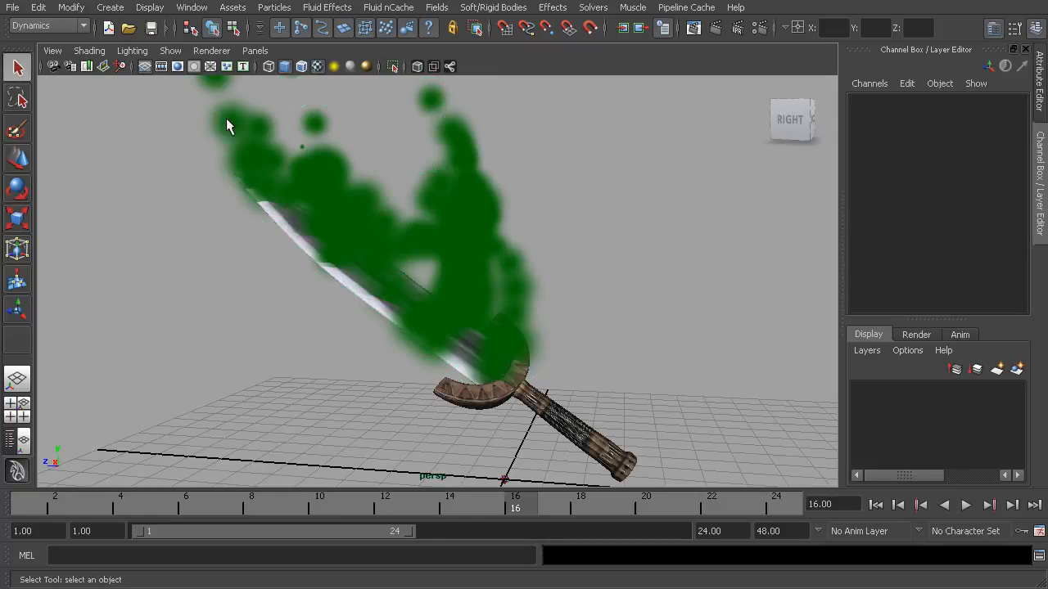
alt+middle_drag(524, 289, 536, 300)
alt+right_drag(536, 301, 536, 300)
alt+middle_drag(537, 300, 540, 308)
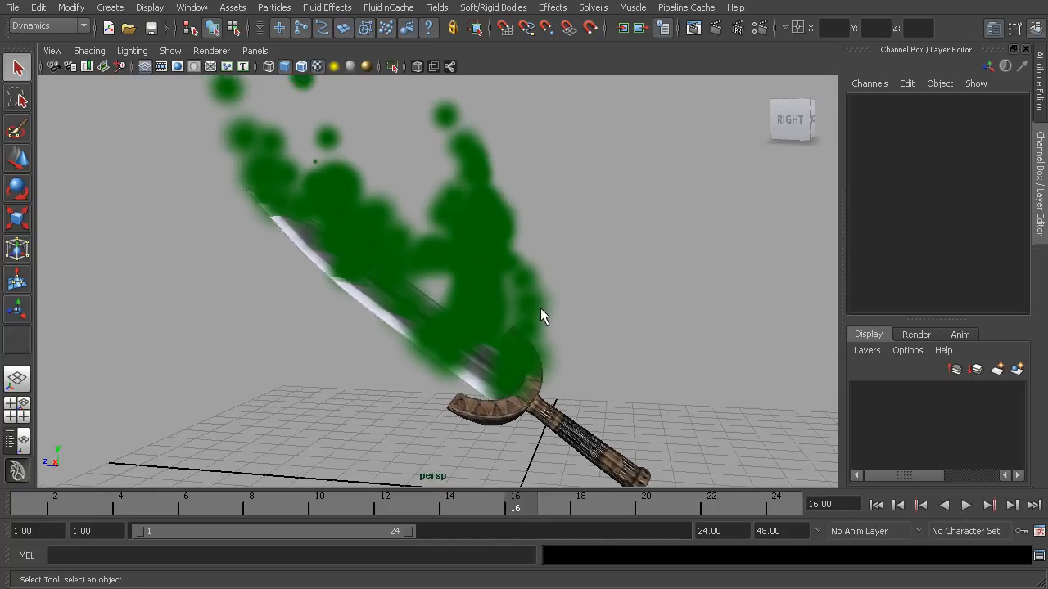
click(513, 229)
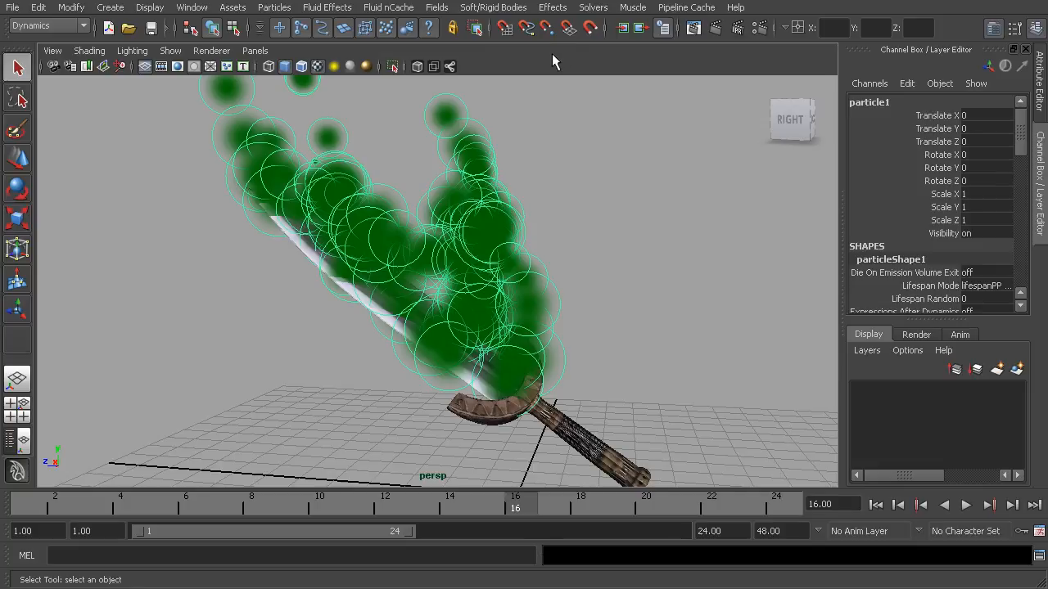
click(717, 29)
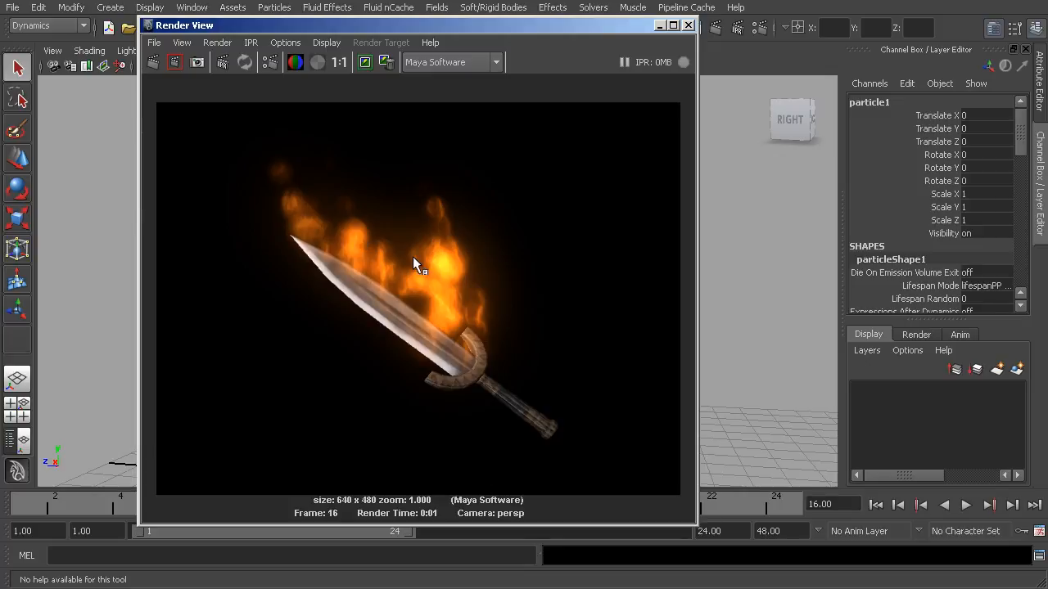
click(689, 25)
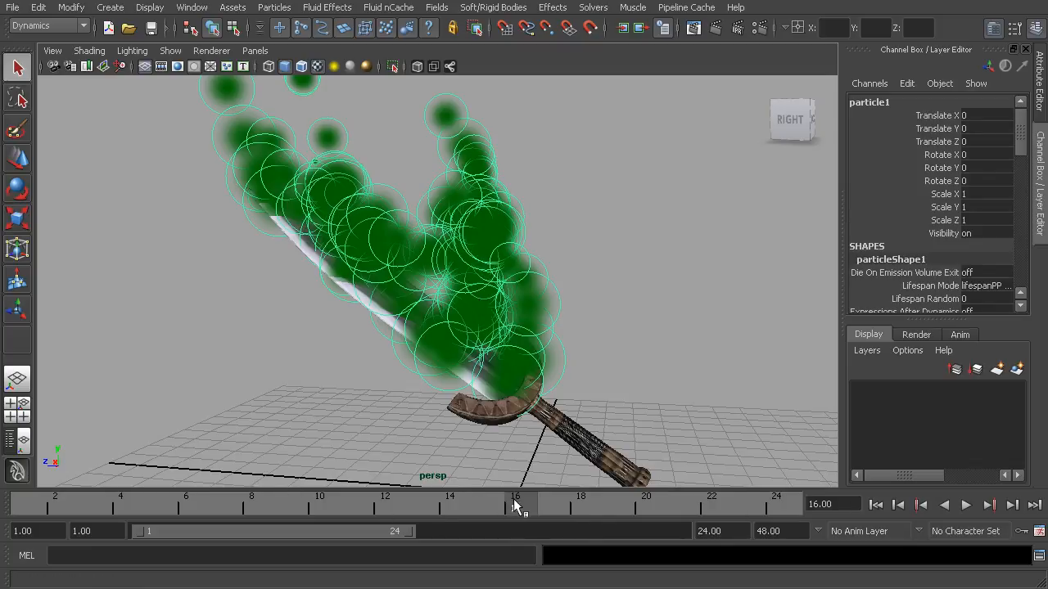
- Scrub and jump back and forth through the fire simulation on the timeline, ending on frame 17
key(alt+v)
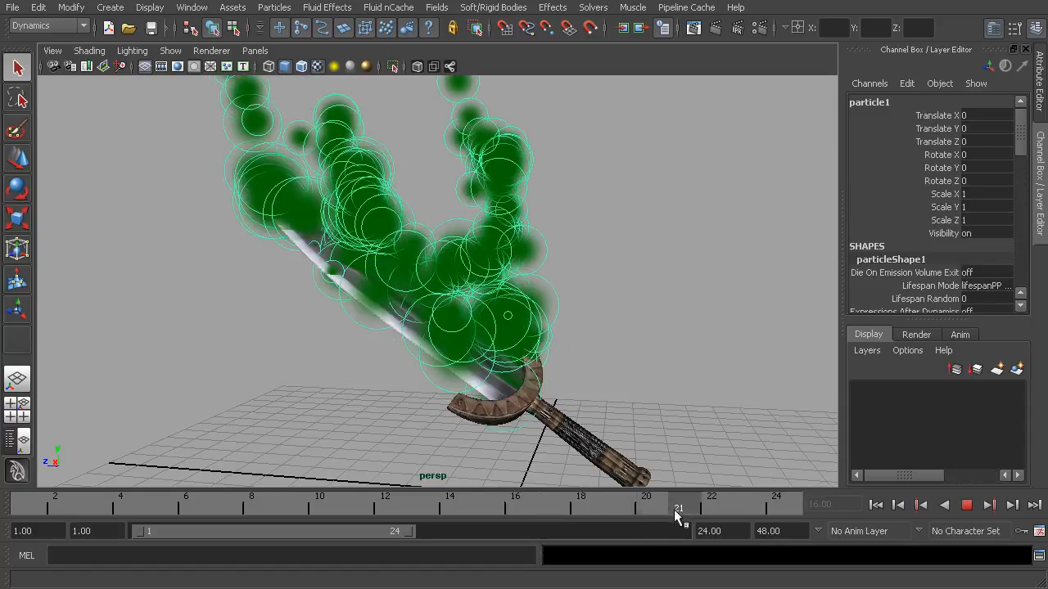
mouse_move(700, 508)
mouse_down()
mouse_move(183, 505)
mouse_move(483, 514)
mouse_move(239, 503)
mouse_up()
click(364, 508)
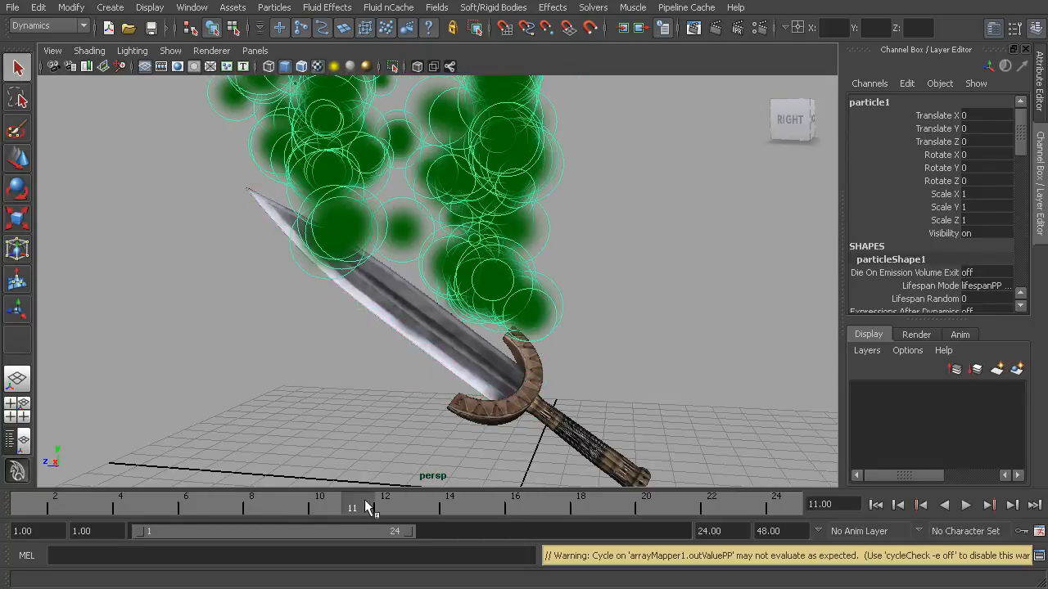
click(492, 508)
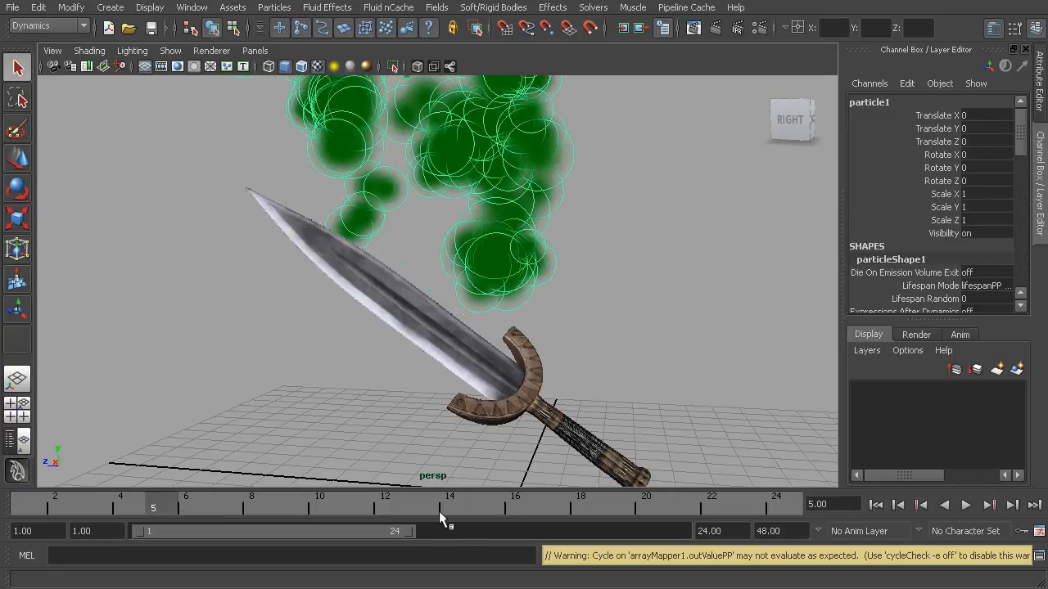
click(450, 507)
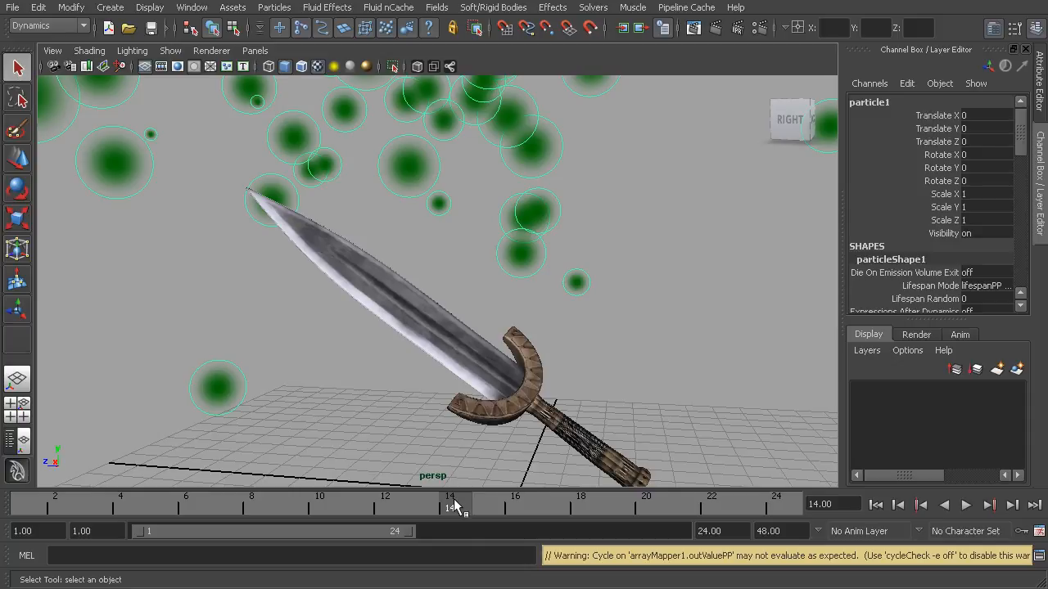
mouse_move(468, 503)
mouse_down()
mouse_move(480, 505)
mouse_move(460, 513)
mouse_up()
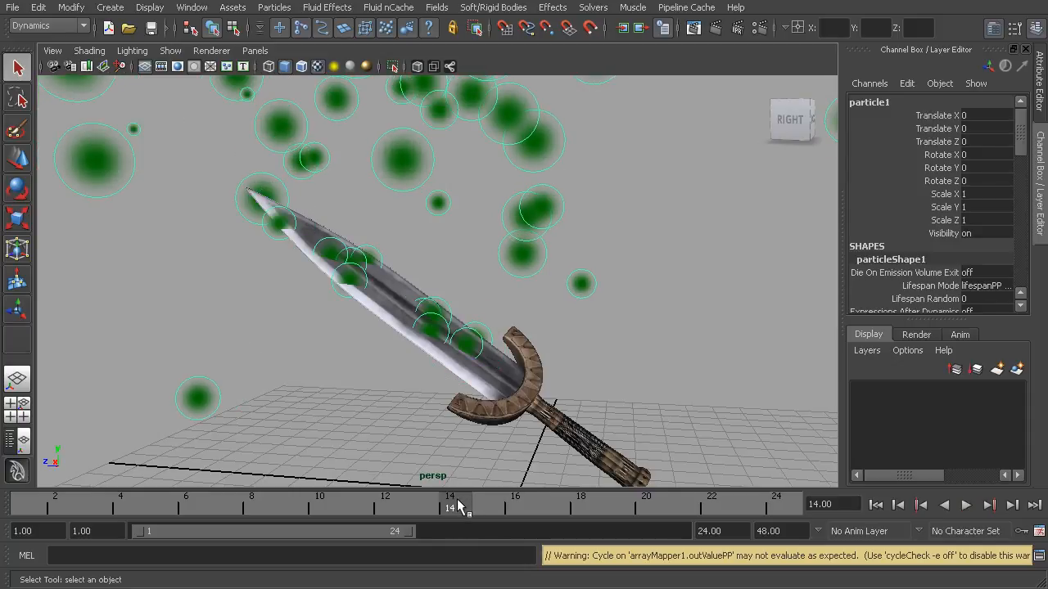
key(alt+v)
click(480, 507)
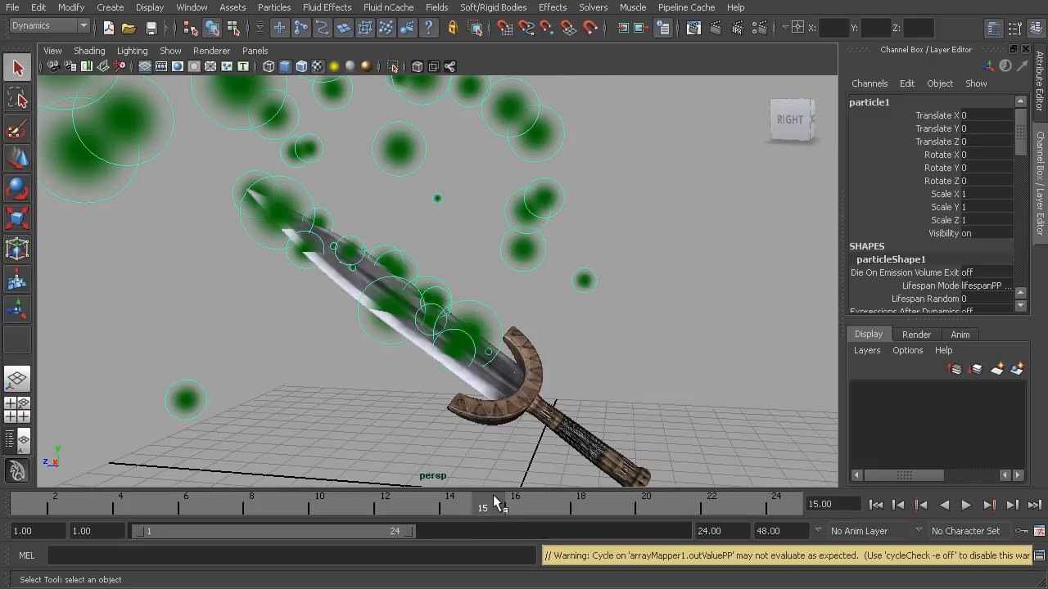
key(alt+v)
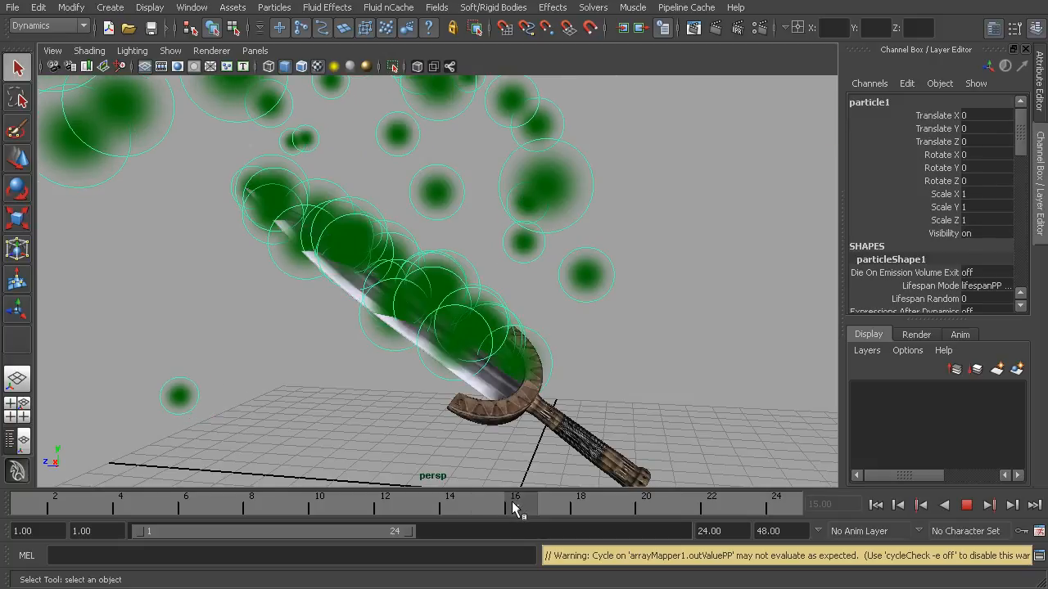
mouse_move(547, 506)
mouse_down()
mouse_move(331, 494)
mouse_move(277, 505)
mouse_move(549, 498)
mouse_up()
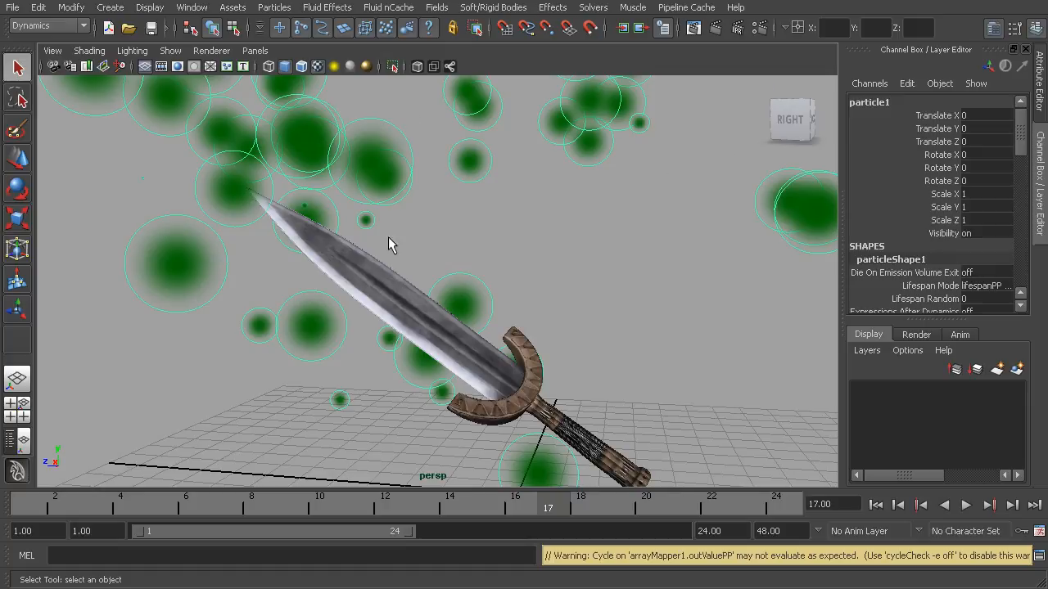
- Render the scattered fire particles at frame 17, close the render and return to the first frame
click(694, 27)
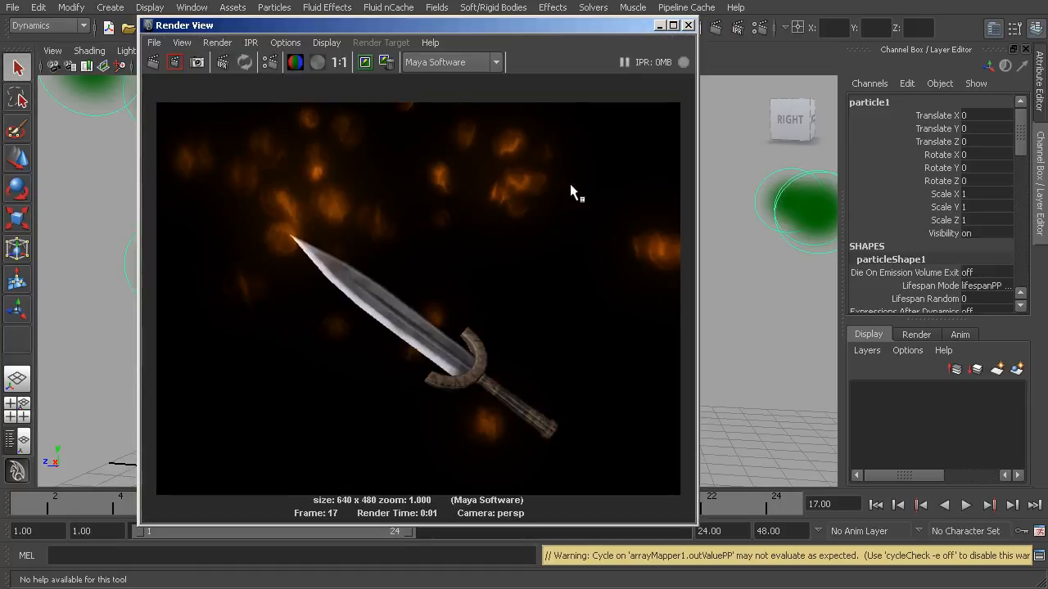
click(690, 26)
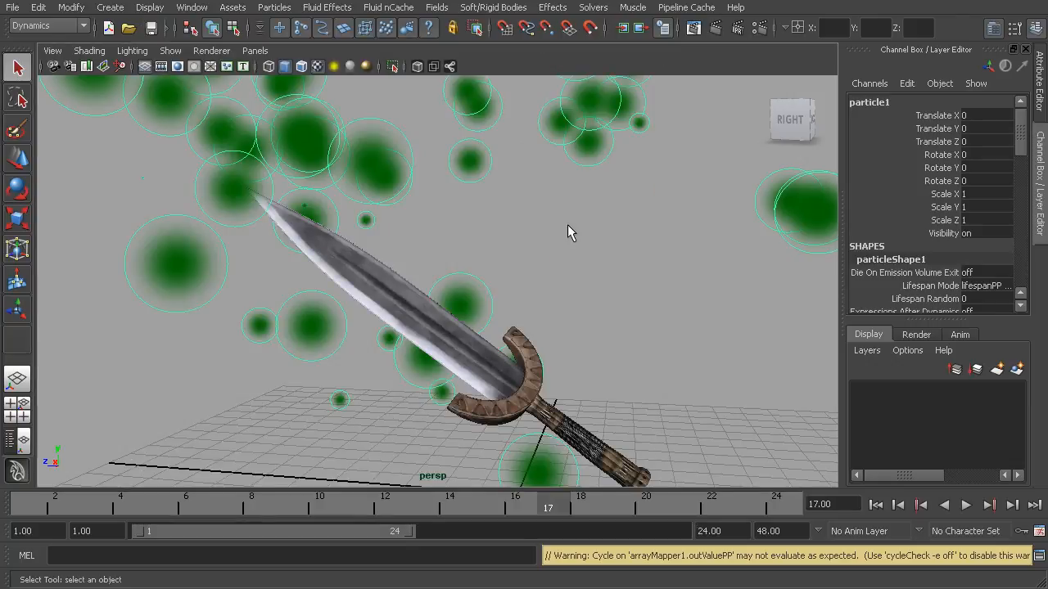
click(875, 506)
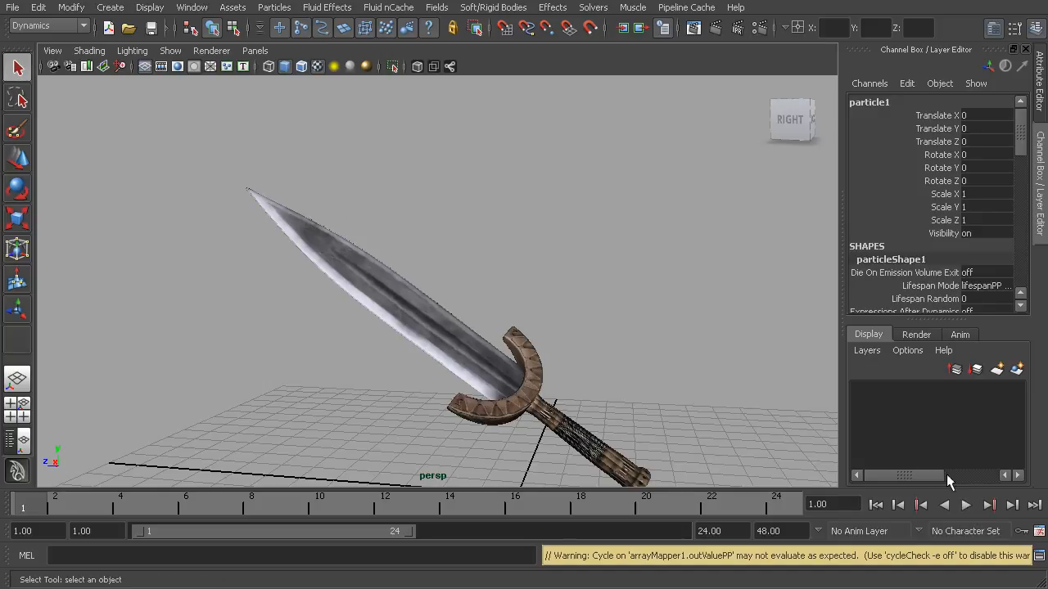
- Play the fire simulation from the first frame and stop it at frame 12
click(966, 506)
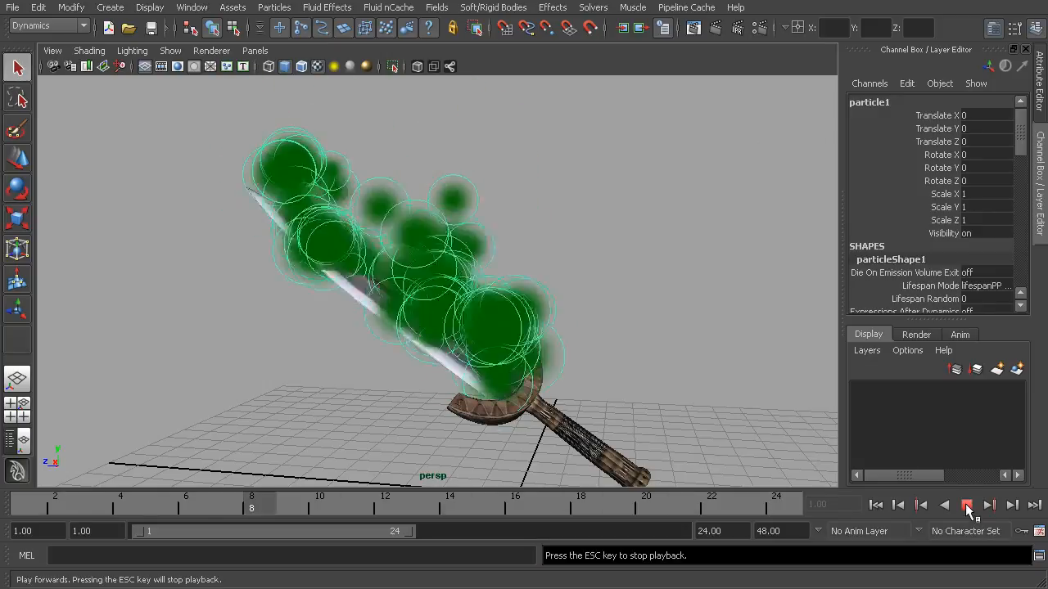
click(966, 506)
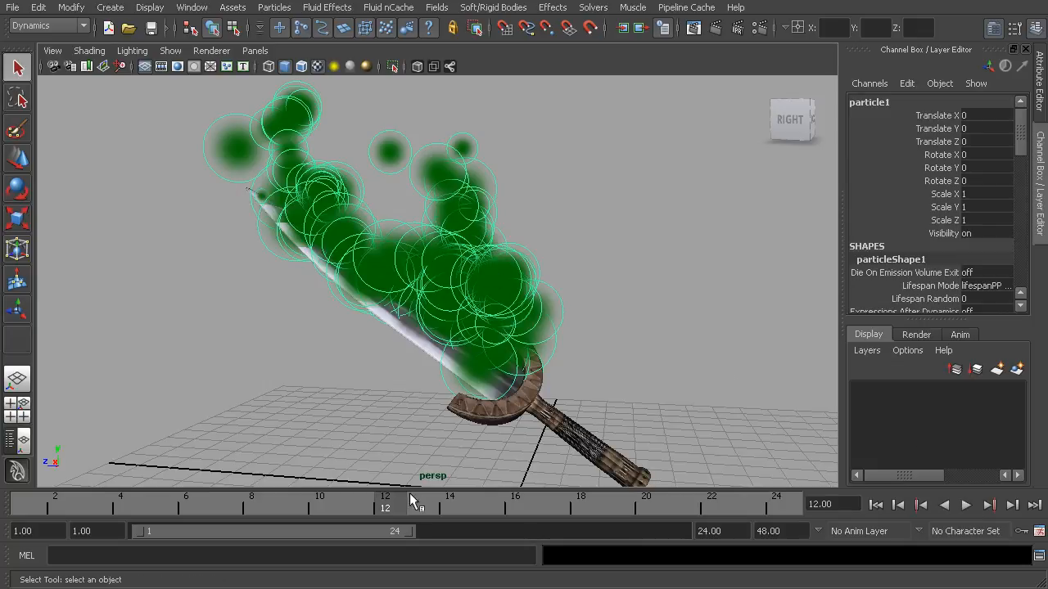
- Select the whole sword group from its handle and move it along the Z axis to -9.24
alt+drag(505, 357, 479, 368)
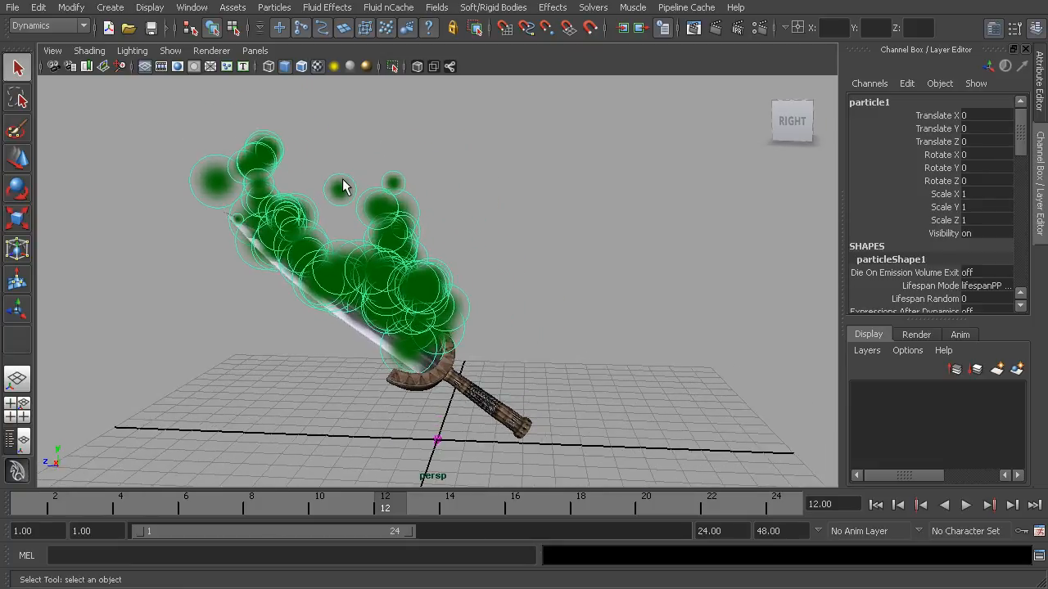
click(482, 402)
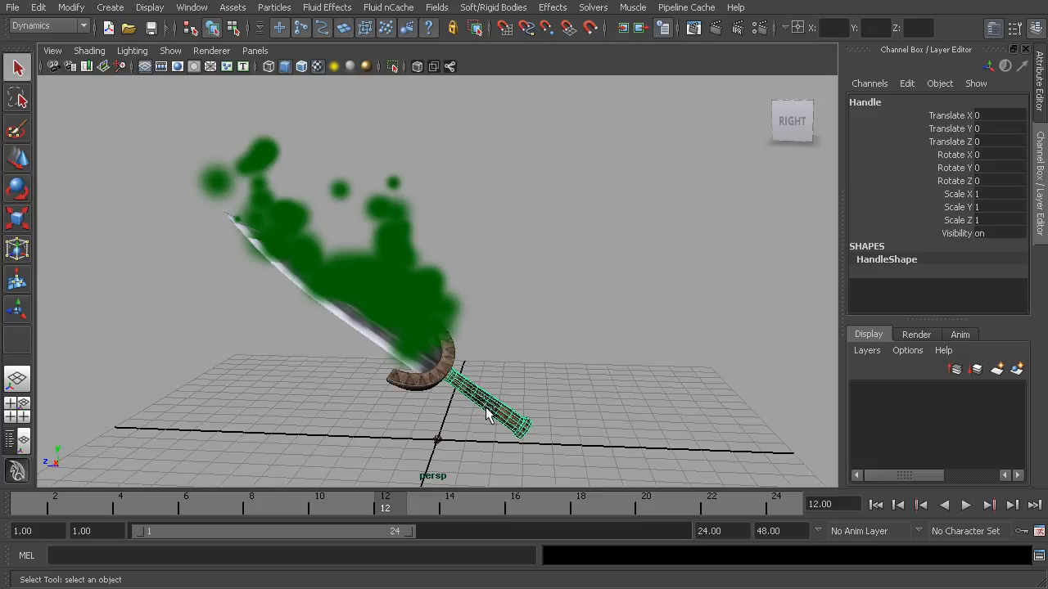
key(Up)
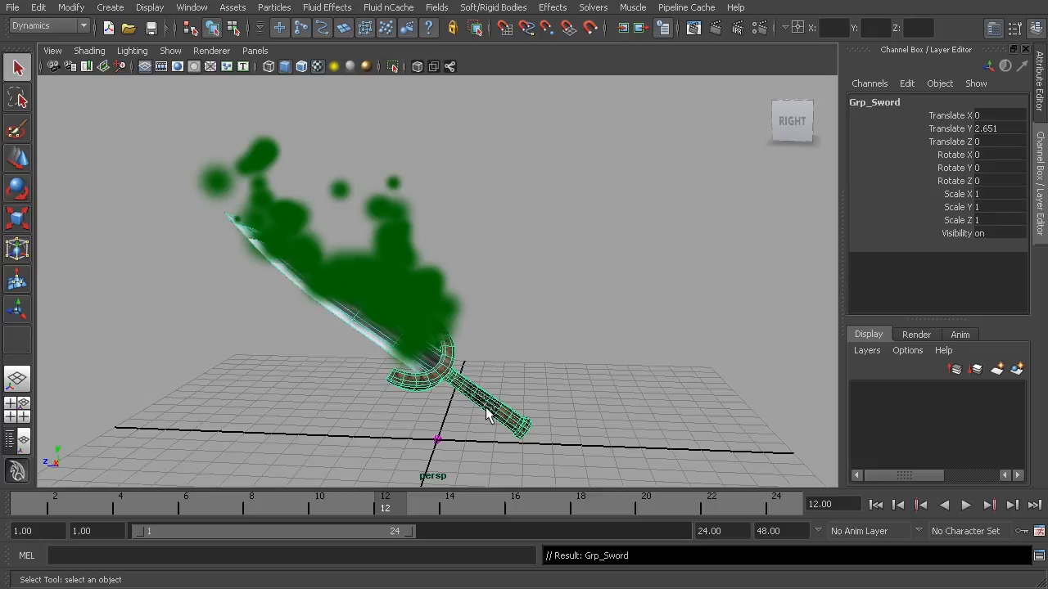
click(18, 159)
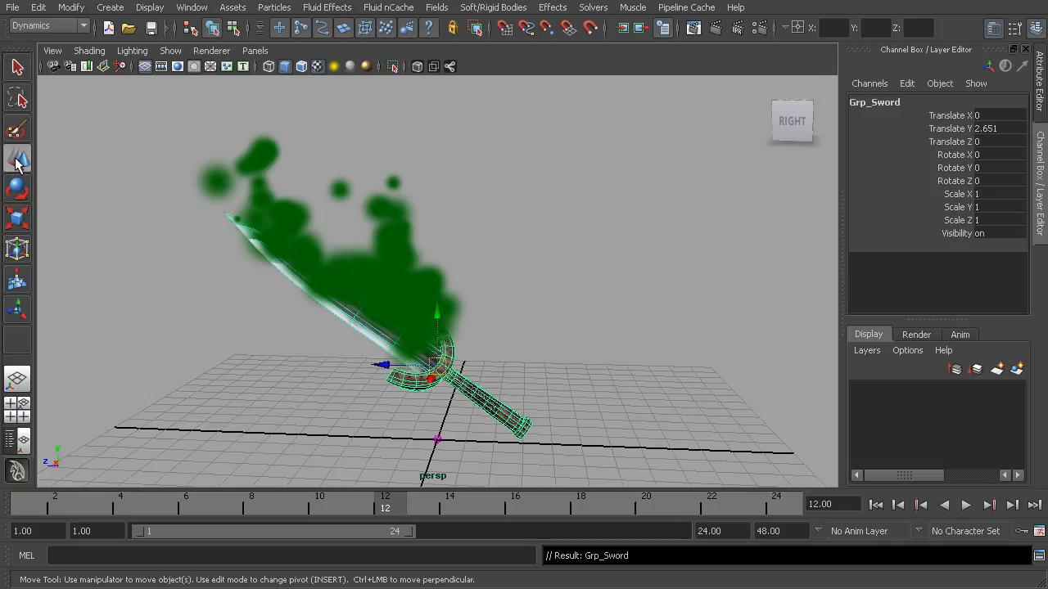
drag(397, 368, 660, 368)
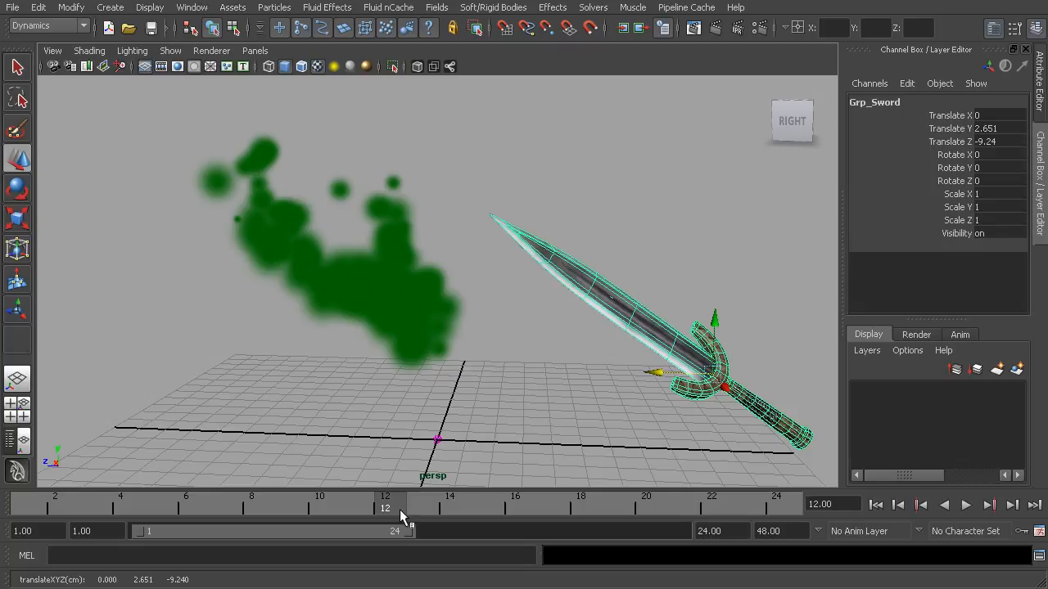
- Render frame 12 with the sword moved away from its particles, close the render and replay the simulation to frame 17
click(714, 28)
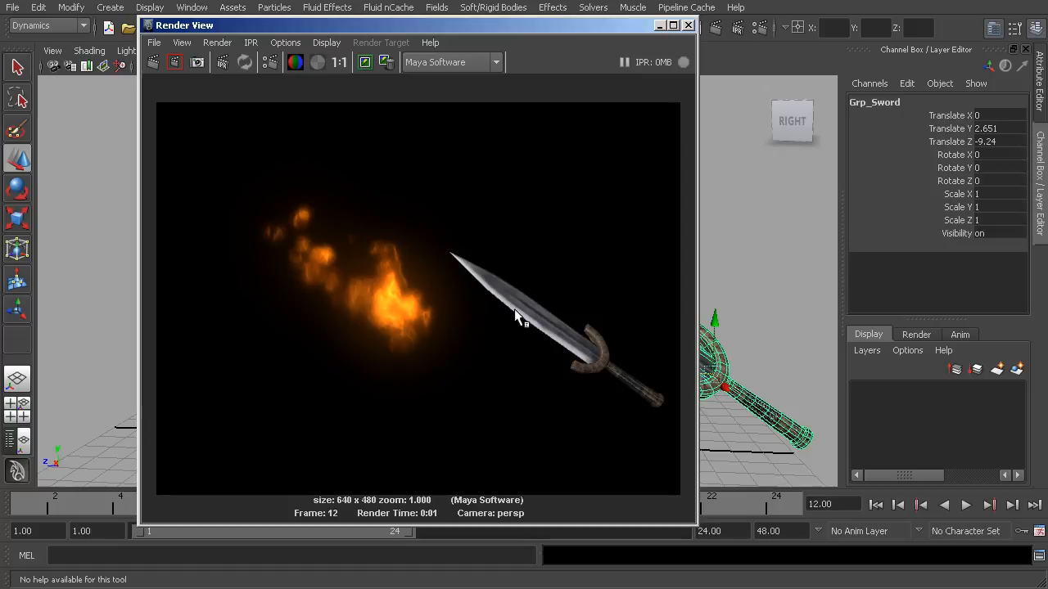
click(688, 25)
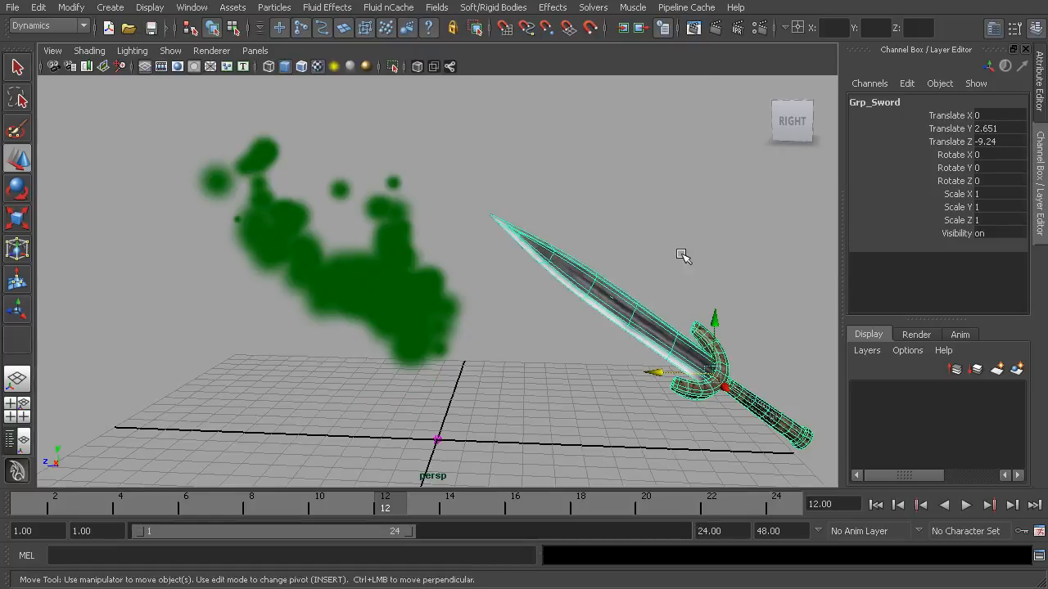
click(967, 505)
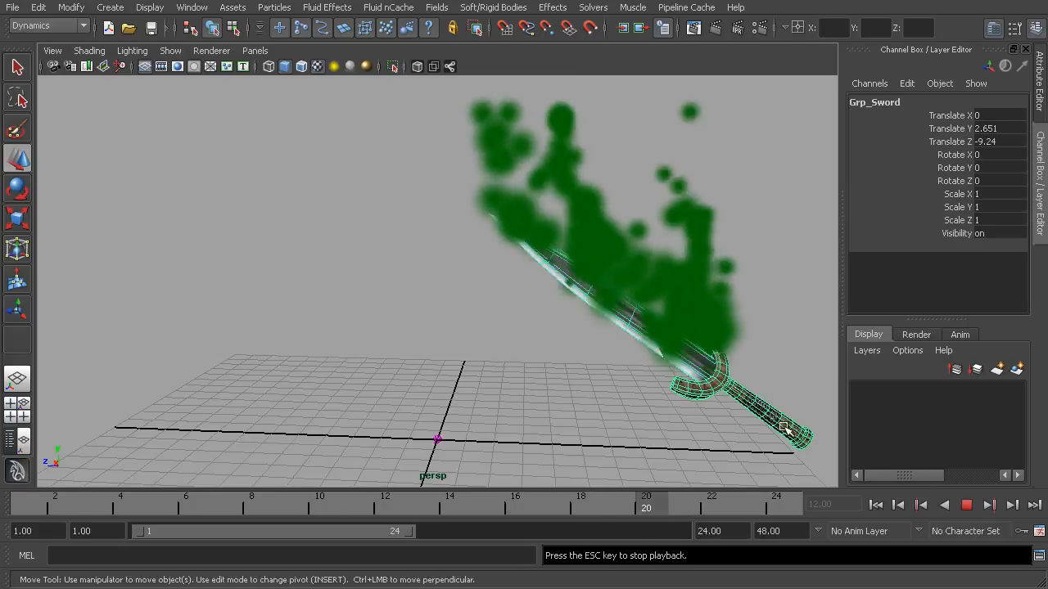
click(965, 505)
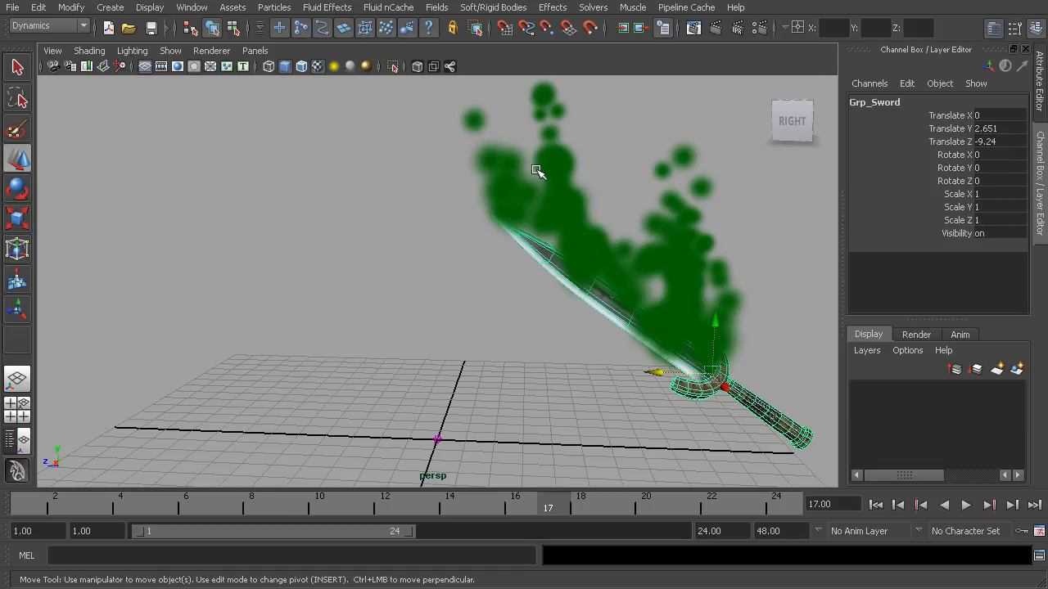
- Select the fire particles, replay the simulation to frame 18 and render that frame, closing the render when done
click(564, 172)
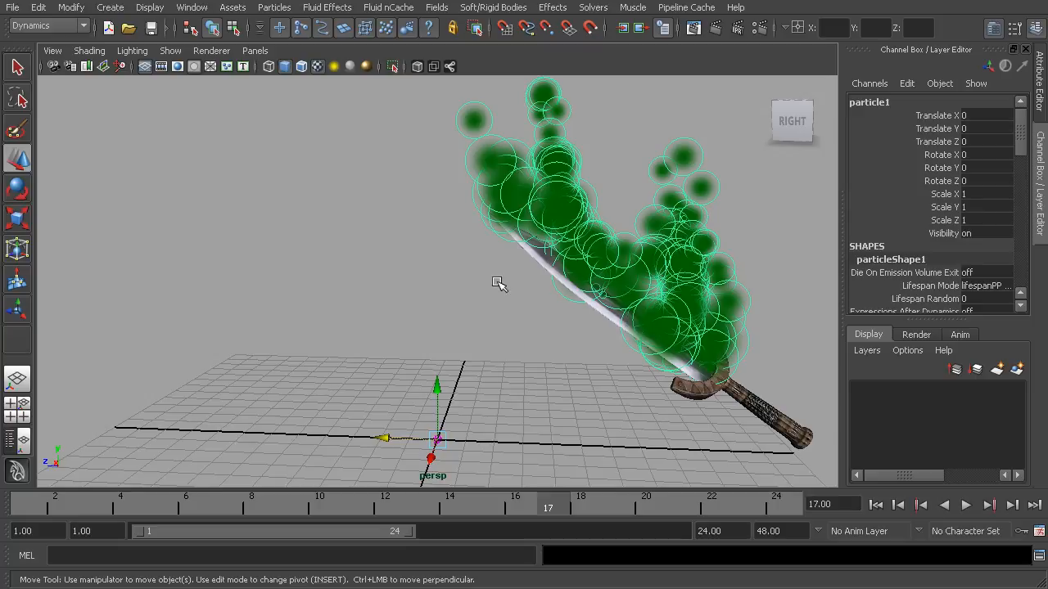
click(965, 505)
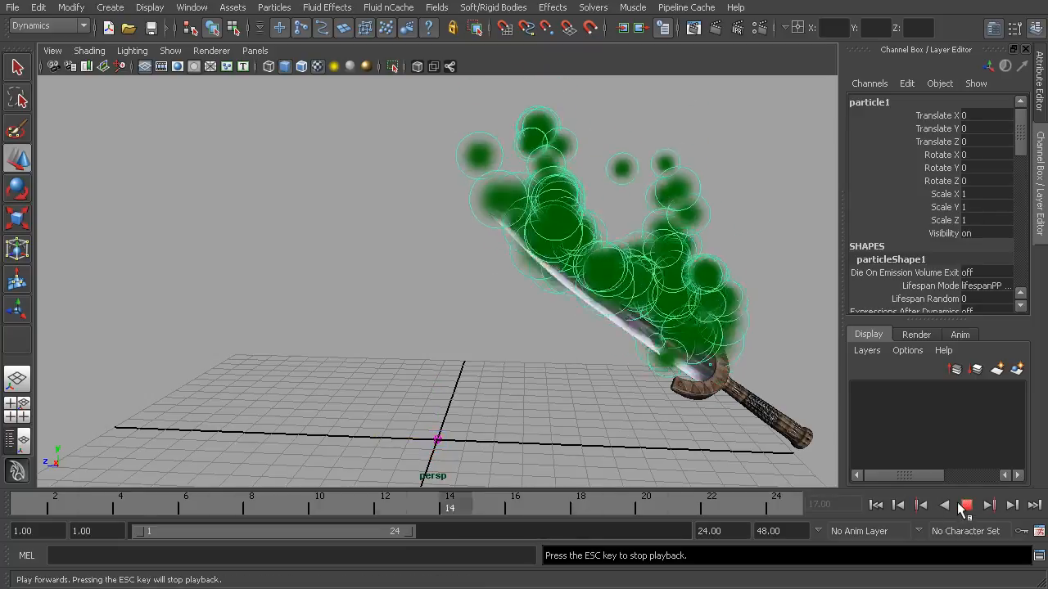
click(965, 505)
click(716, 29)
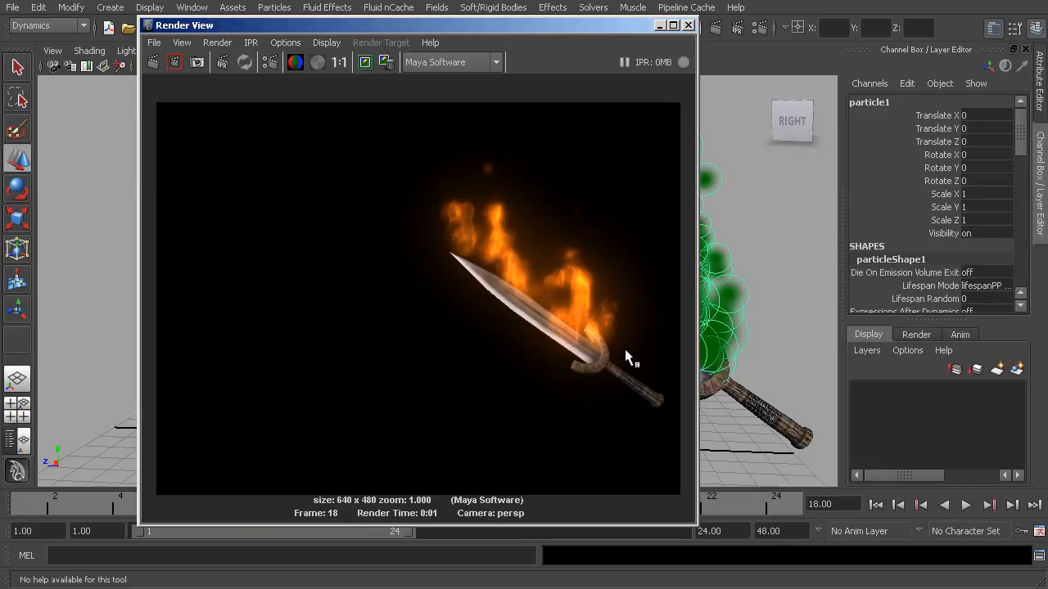
drag(521, 26, 332, 9)
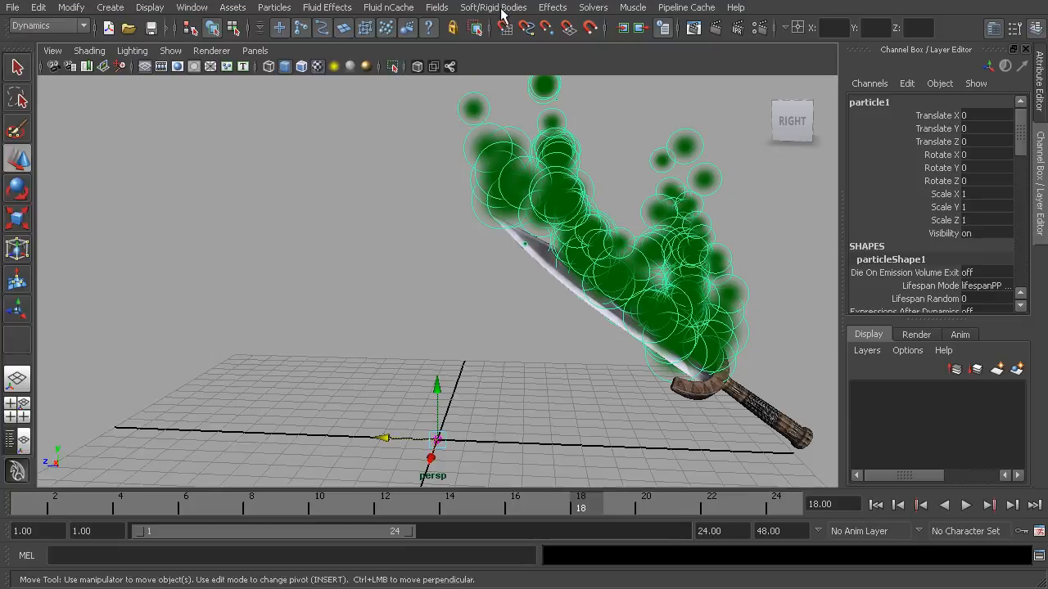
- Open the Outliner, move it clear of the sword and enlarge its window slightly
click(499, 8)
click(187, 8)
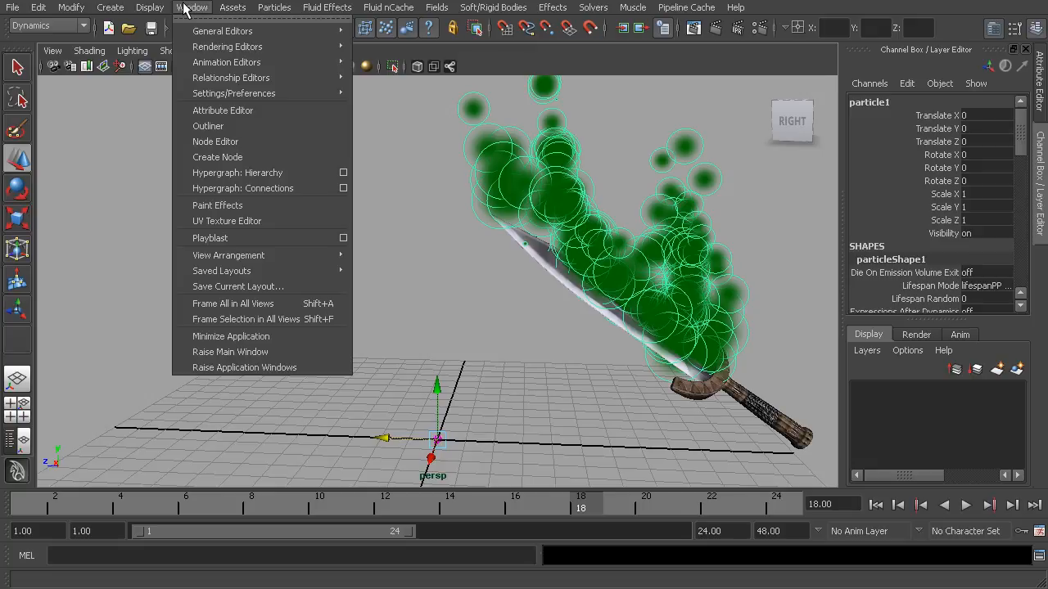
click(228, 128)
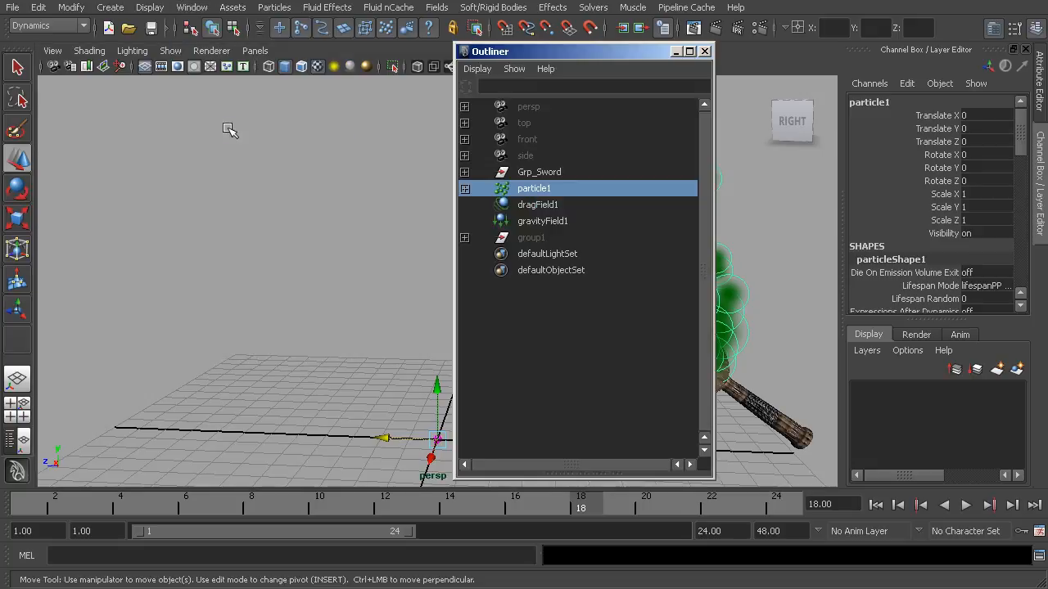
drag(577, 55, 188, 35)
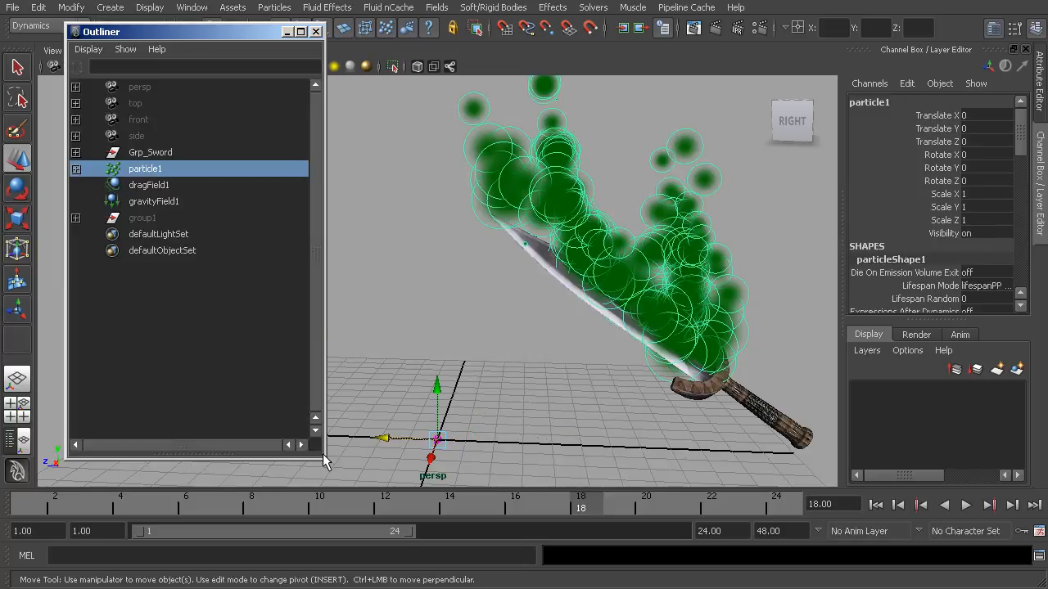
drag(326, 463, 359, 510)
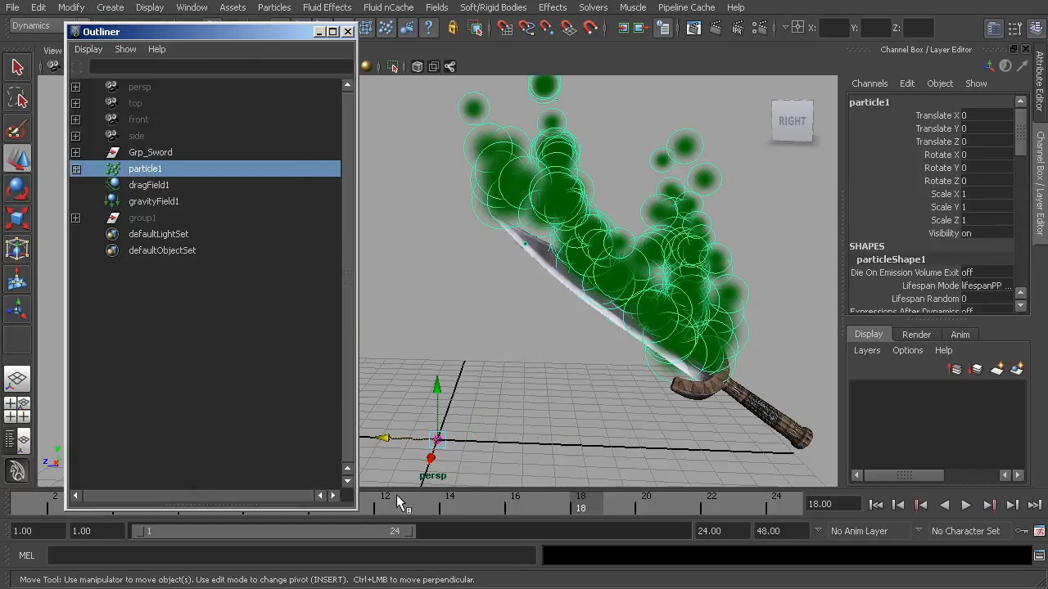
- Examine the attributes of the drag and gravity fields belonging to the fire effect, and look up the Create Fire command
click(143, 185)
click(147, 201)
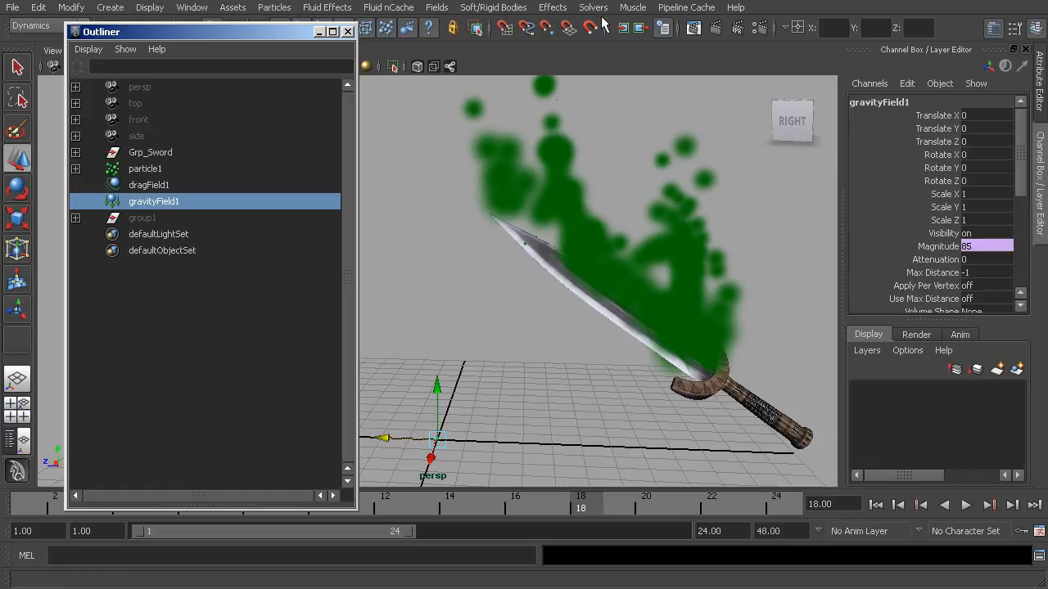
click(565, 9)
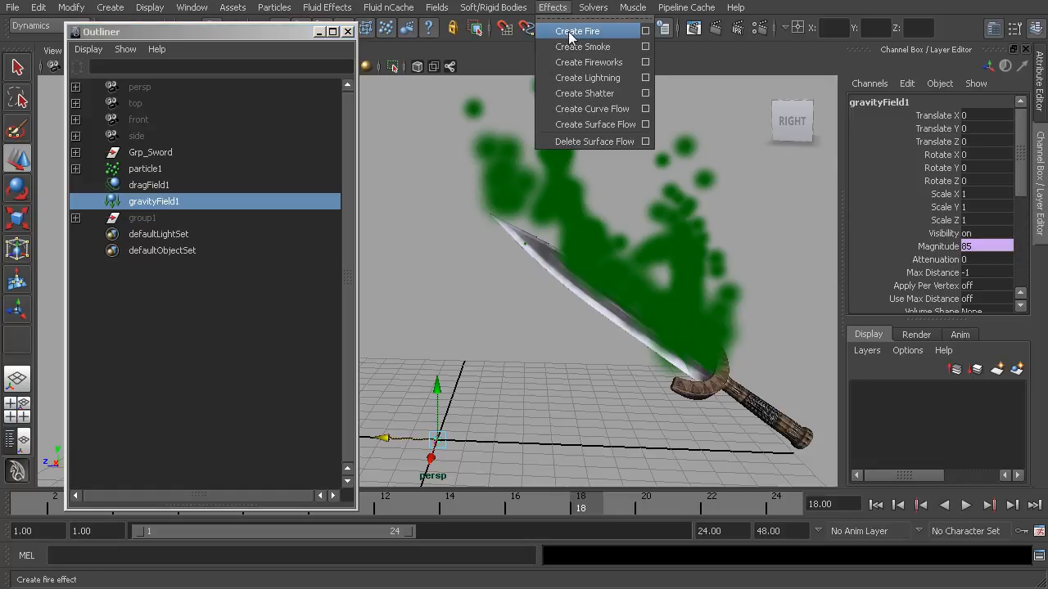
click(152, 199)
click(149, 187)
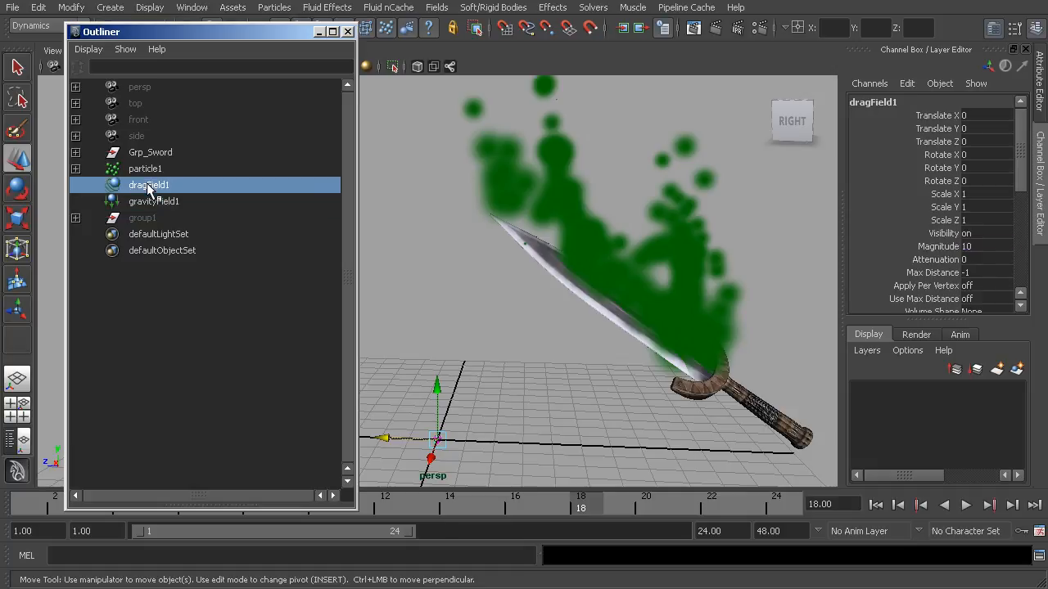
- Delete particle1, dragField1 and gravityField1 from the scene to remove the fire effect
click(142, 169)
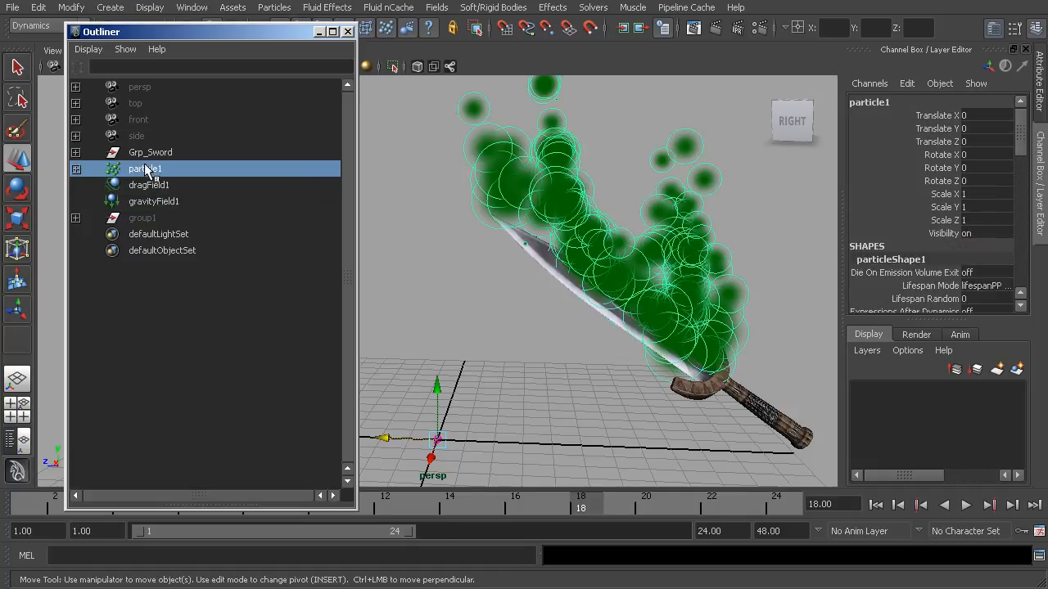
key(Delete)
click(142, 169)
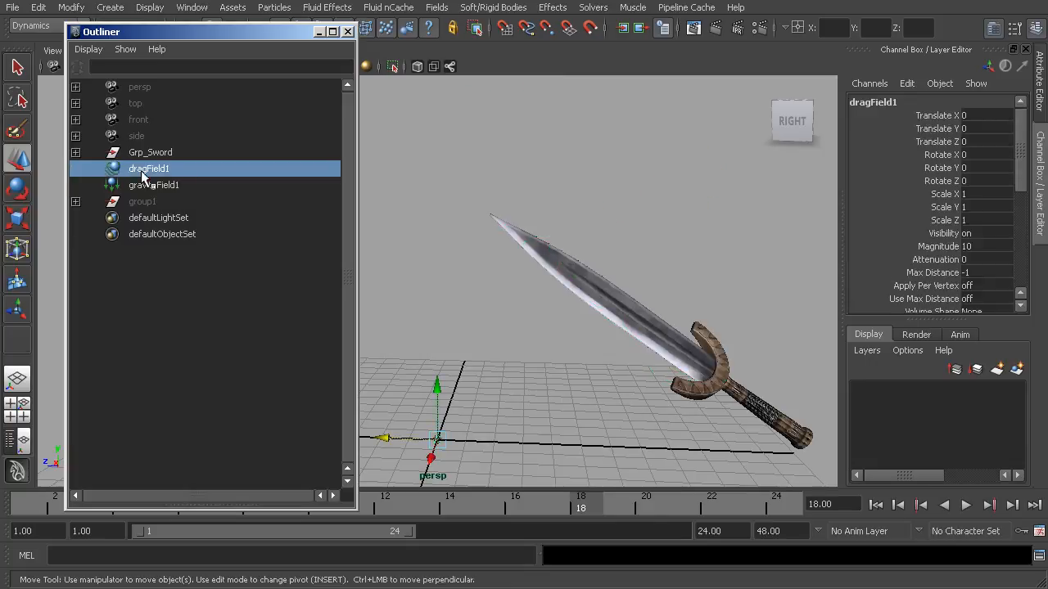
key(Delete)
click(143, 169)
key(Delete)
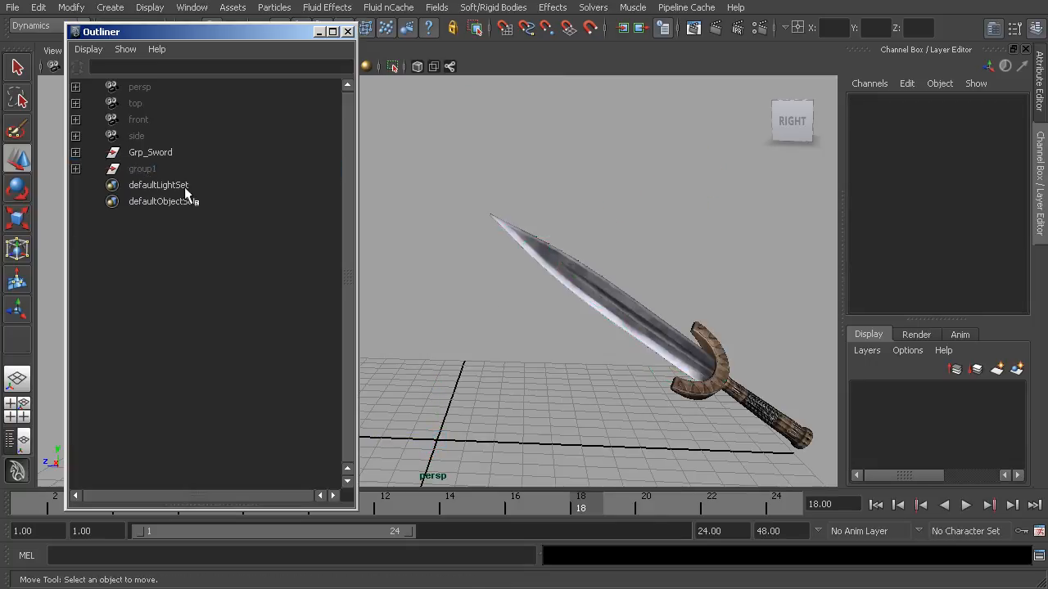
- Play the animation from the first frame without the fire, stop it at frame 22 and close the Outliner
click(875, 505)
click(967, 505)
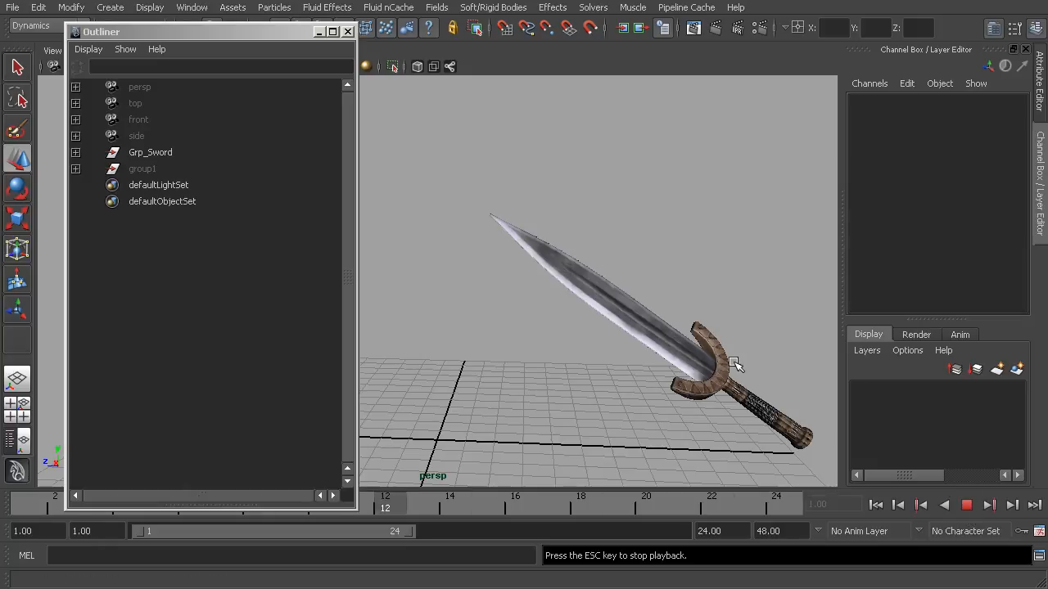
click(966, 505)
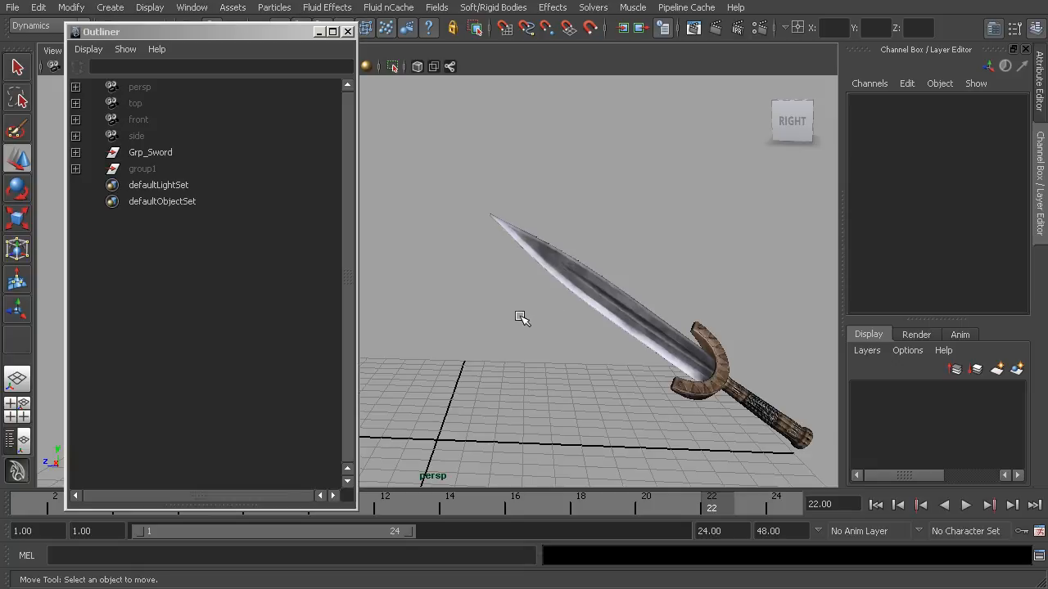
drag(287, 32, 323, 29)
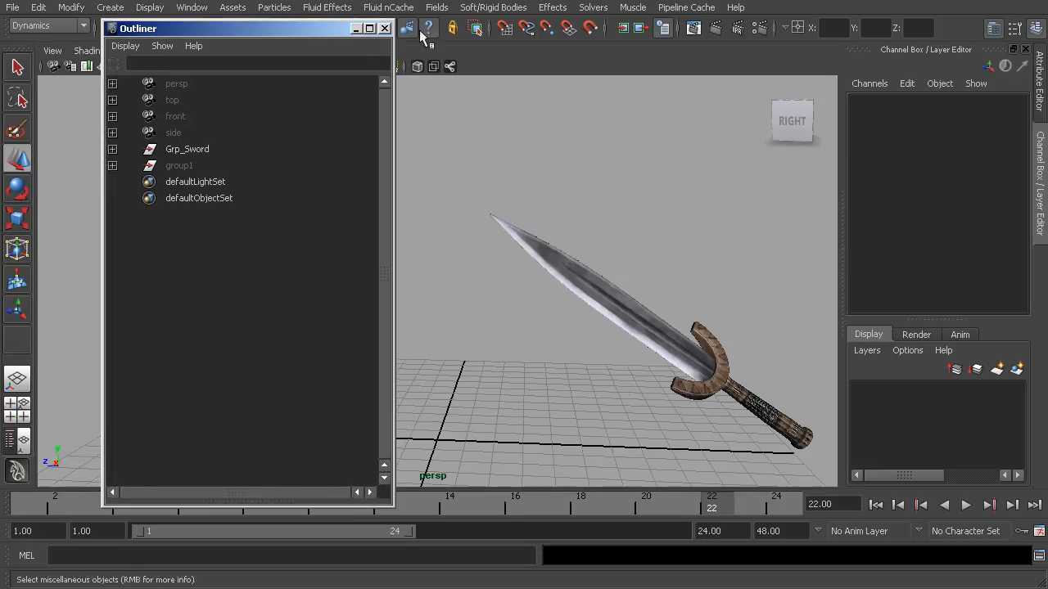
click(386, 28)
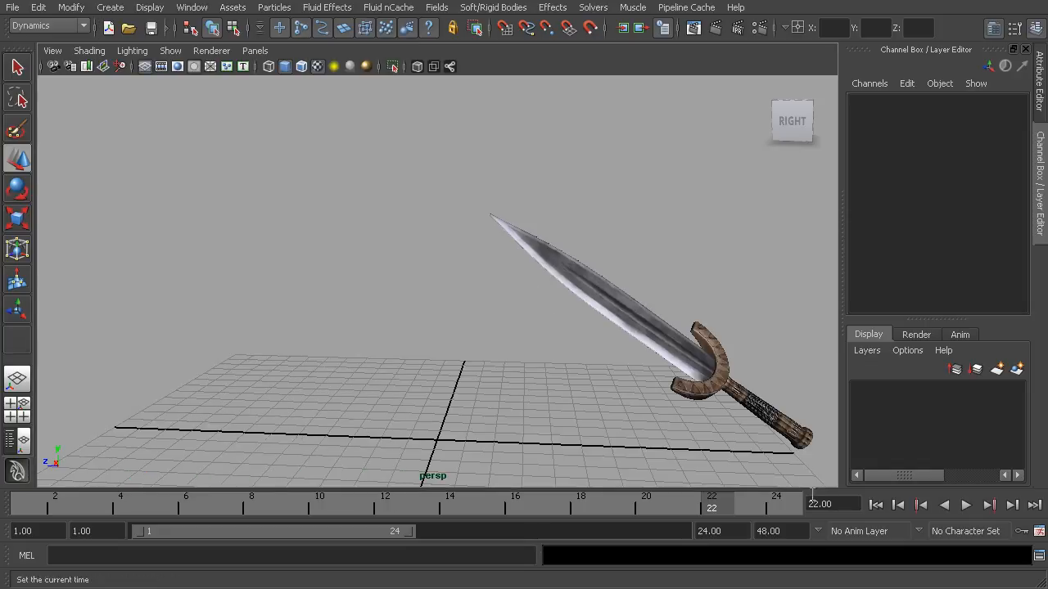
- Check the animation up to frame 11 on the timeline and return to the first frame
click(876, 507)
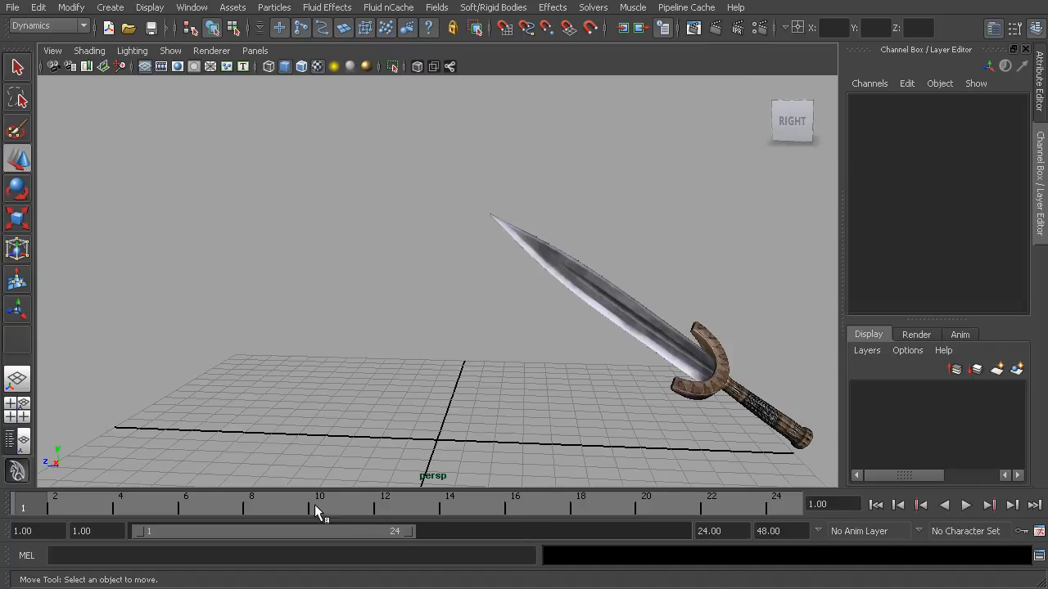
key(alt+v)
mouse_move(364, 506)
mouse_down()
mouse_move(489, 506)
mouse_move(362, 506)
mouse_up()
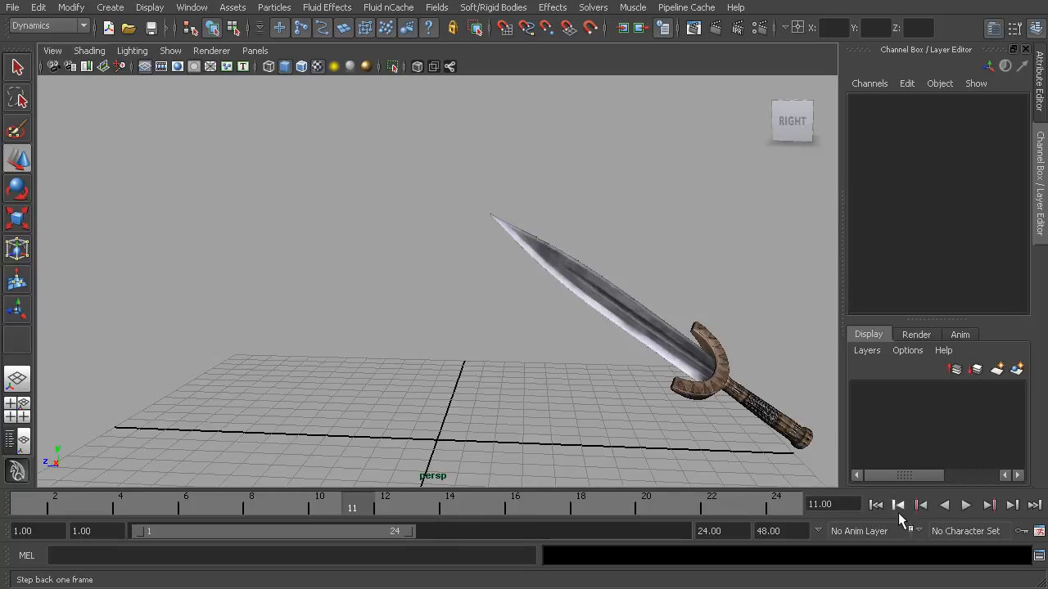
click(875, 505)
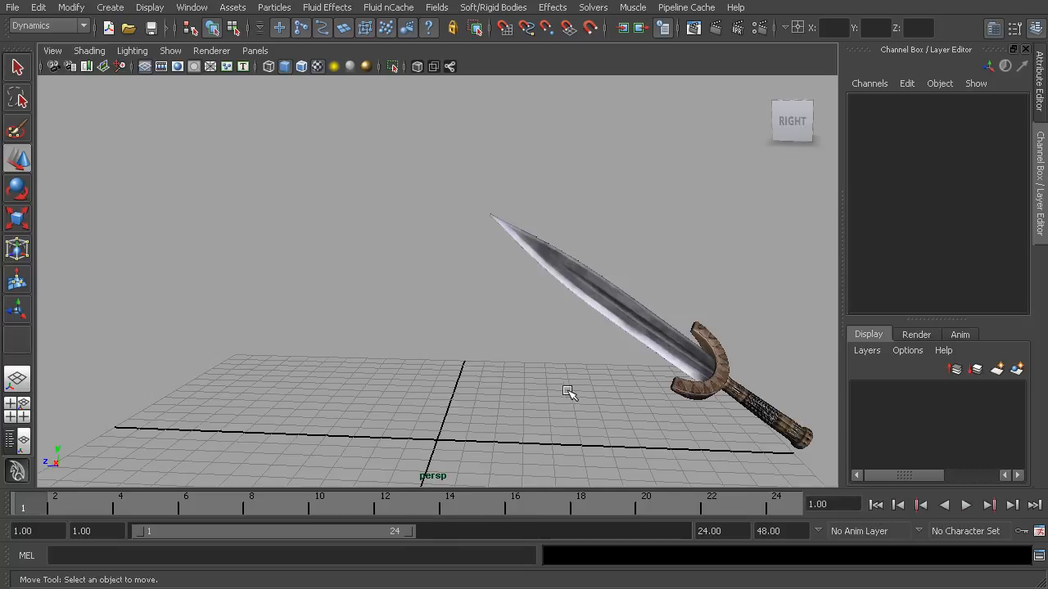